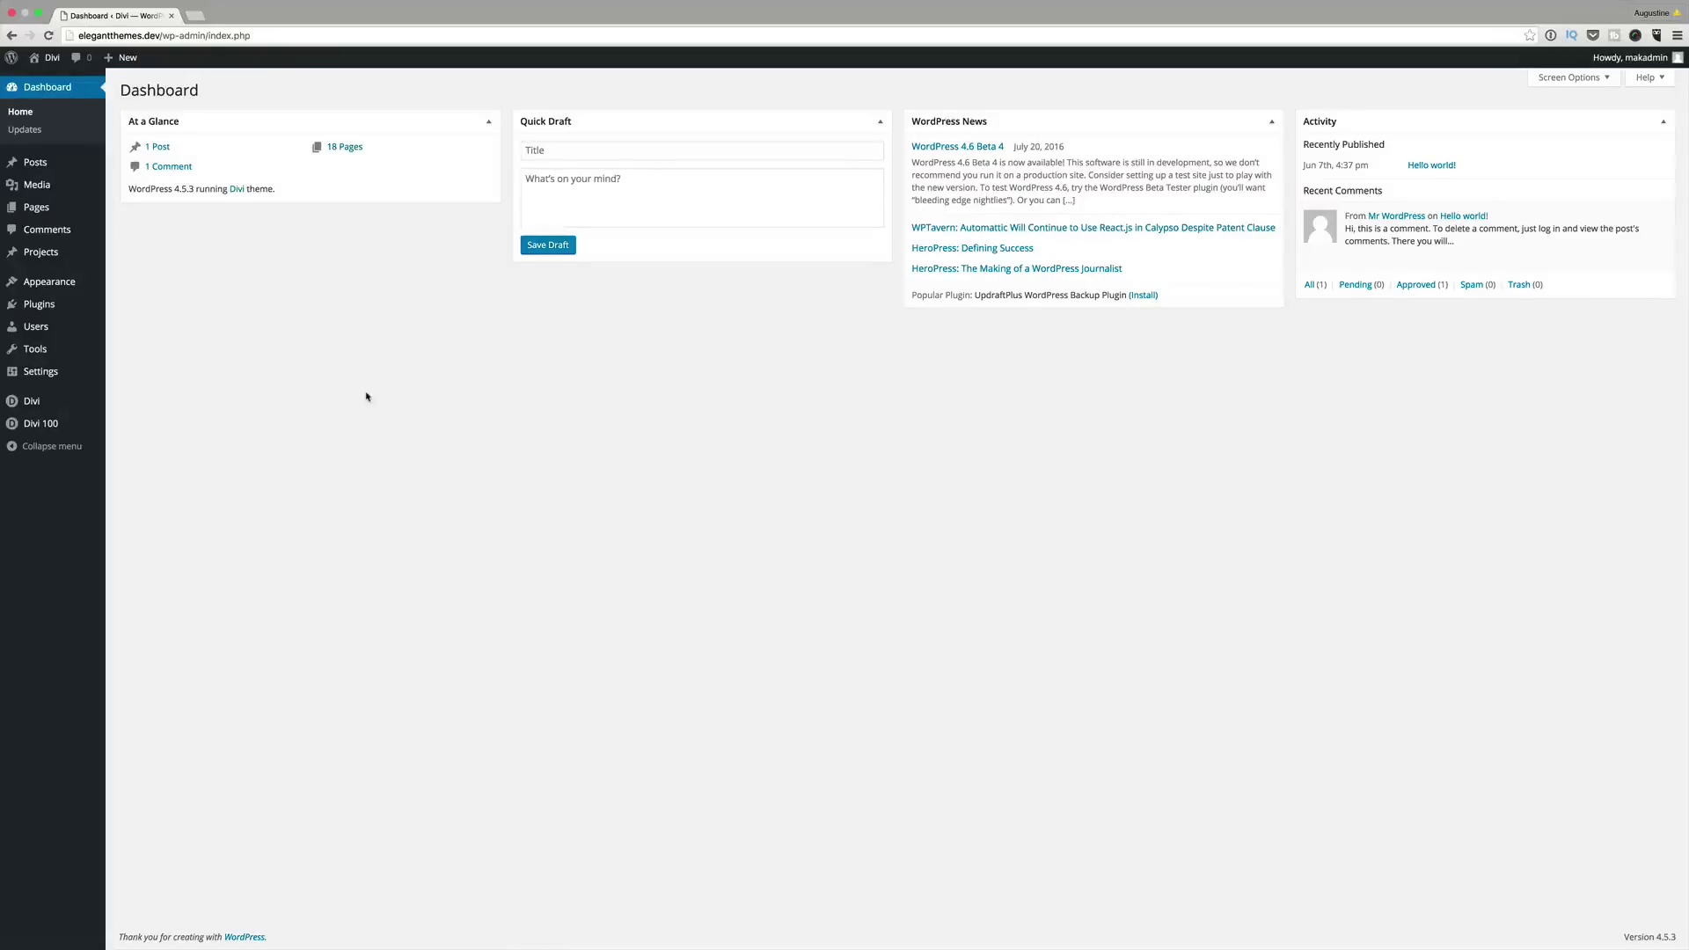
# - Open the Divi Library's Portability dialog on its Import tab, with no file chosen yet
pyautogui.moveTo(39, 405)
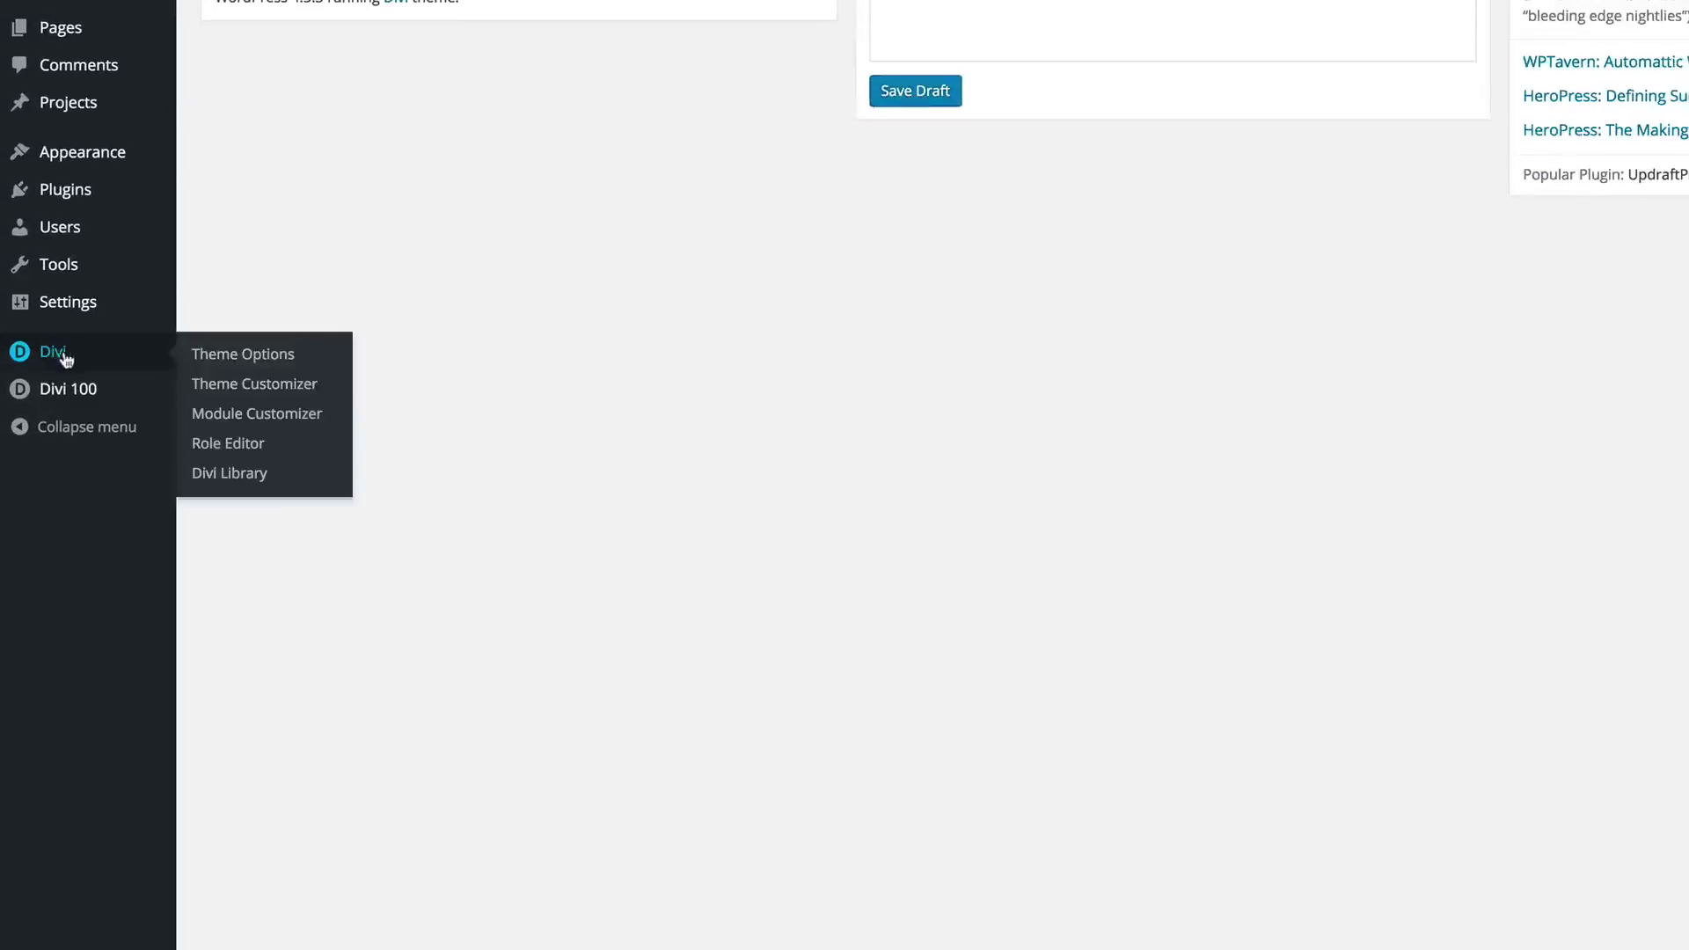
pyautogui.click(230, 474)
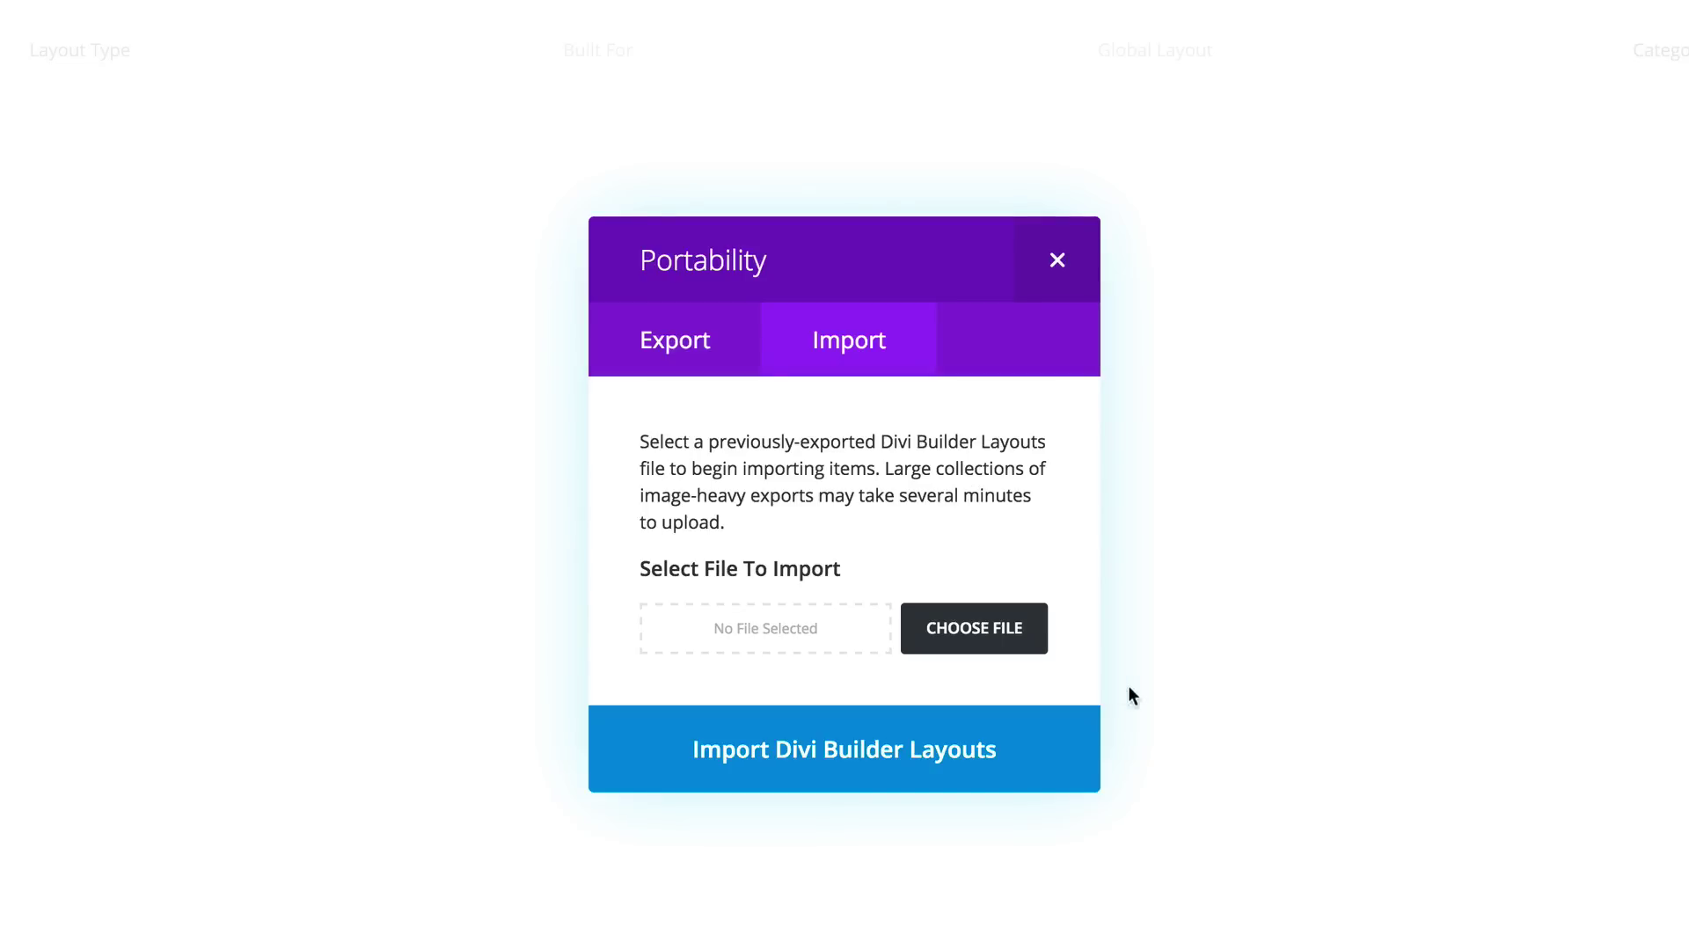
# - Choose All.json from the divi-100 layout pack folder in Downloads as the import file
pyautogui.click(992, 641)
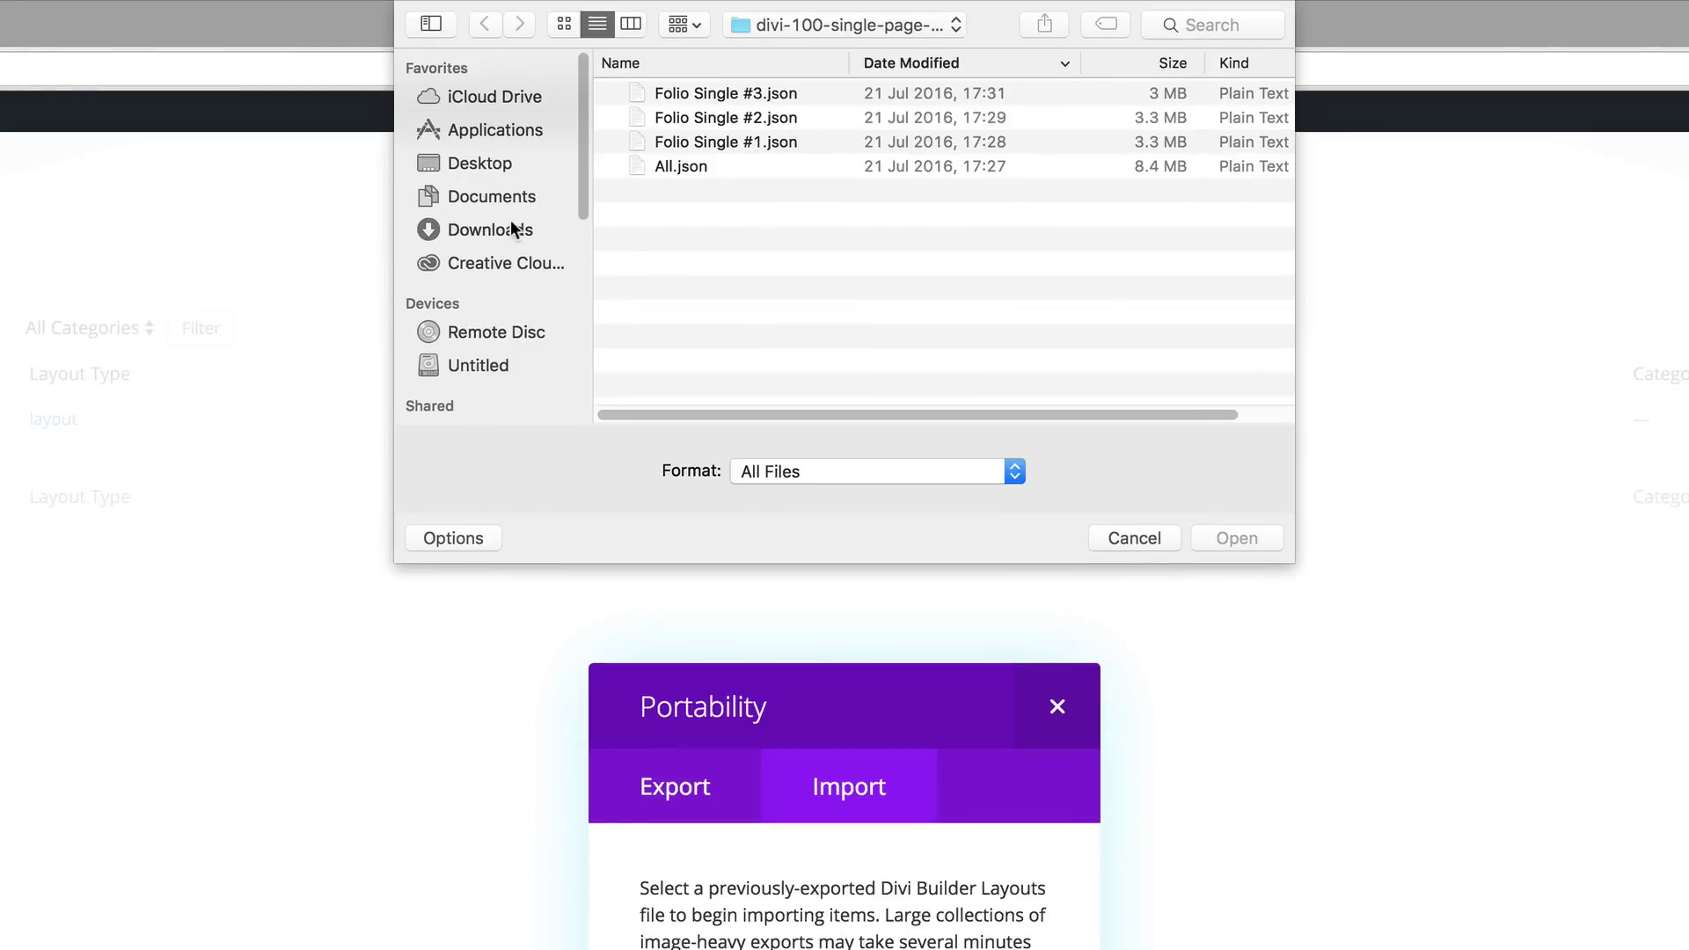
pyautogui.click(504, 231)
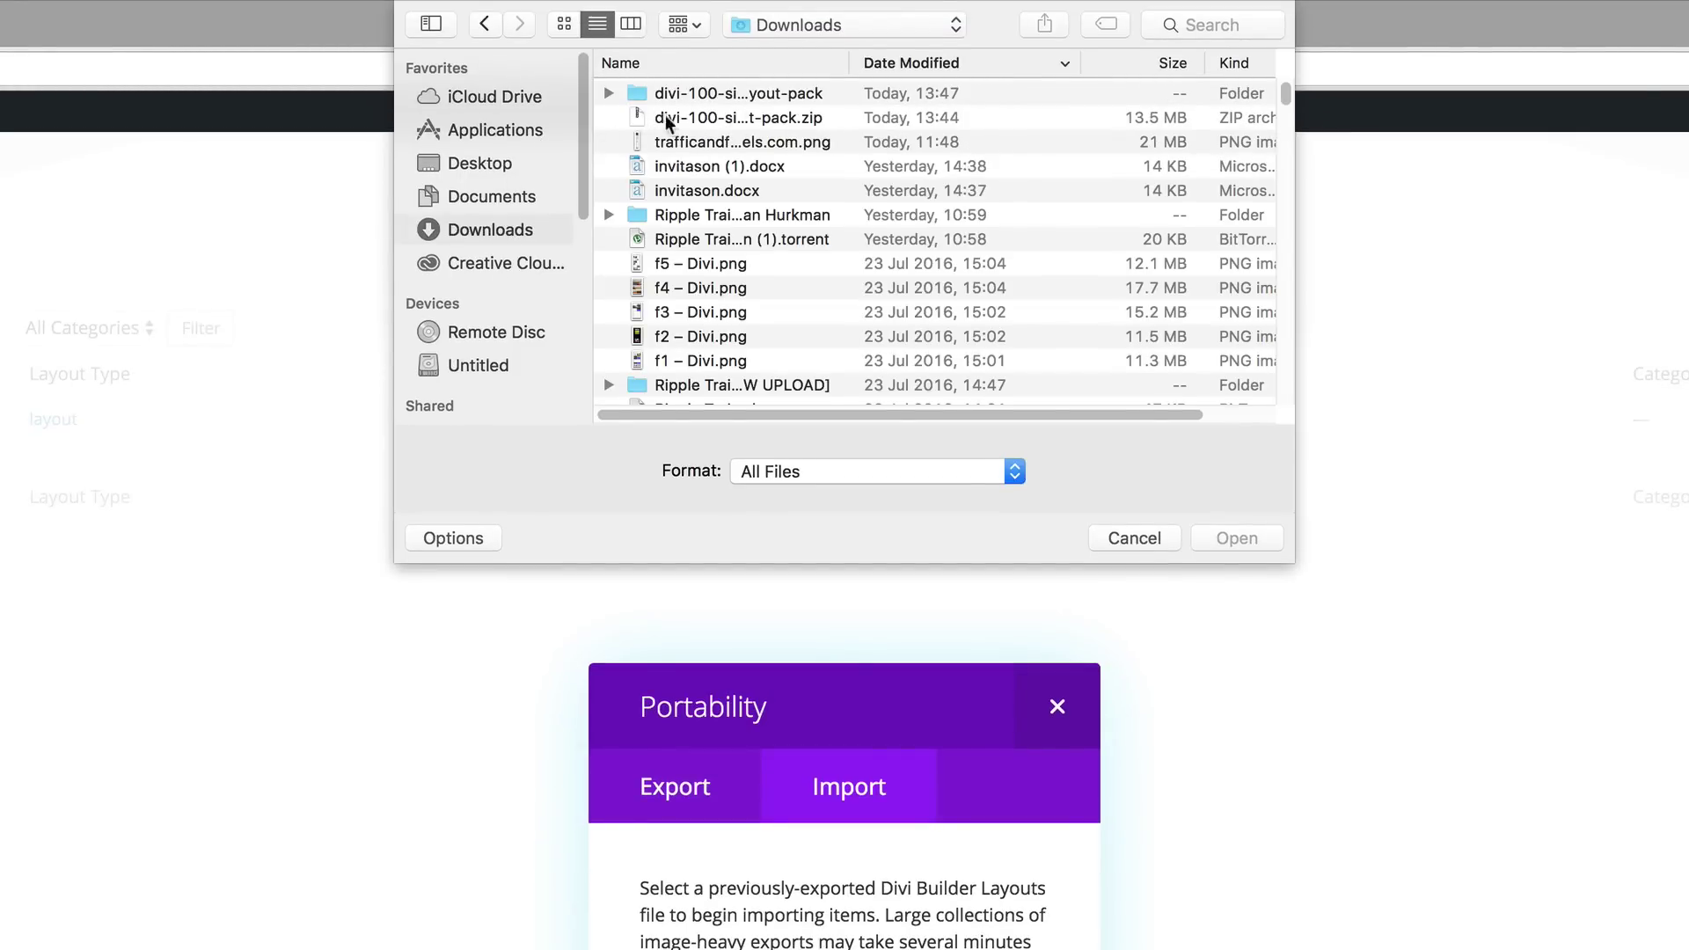
pyautogui.click(608, 94)
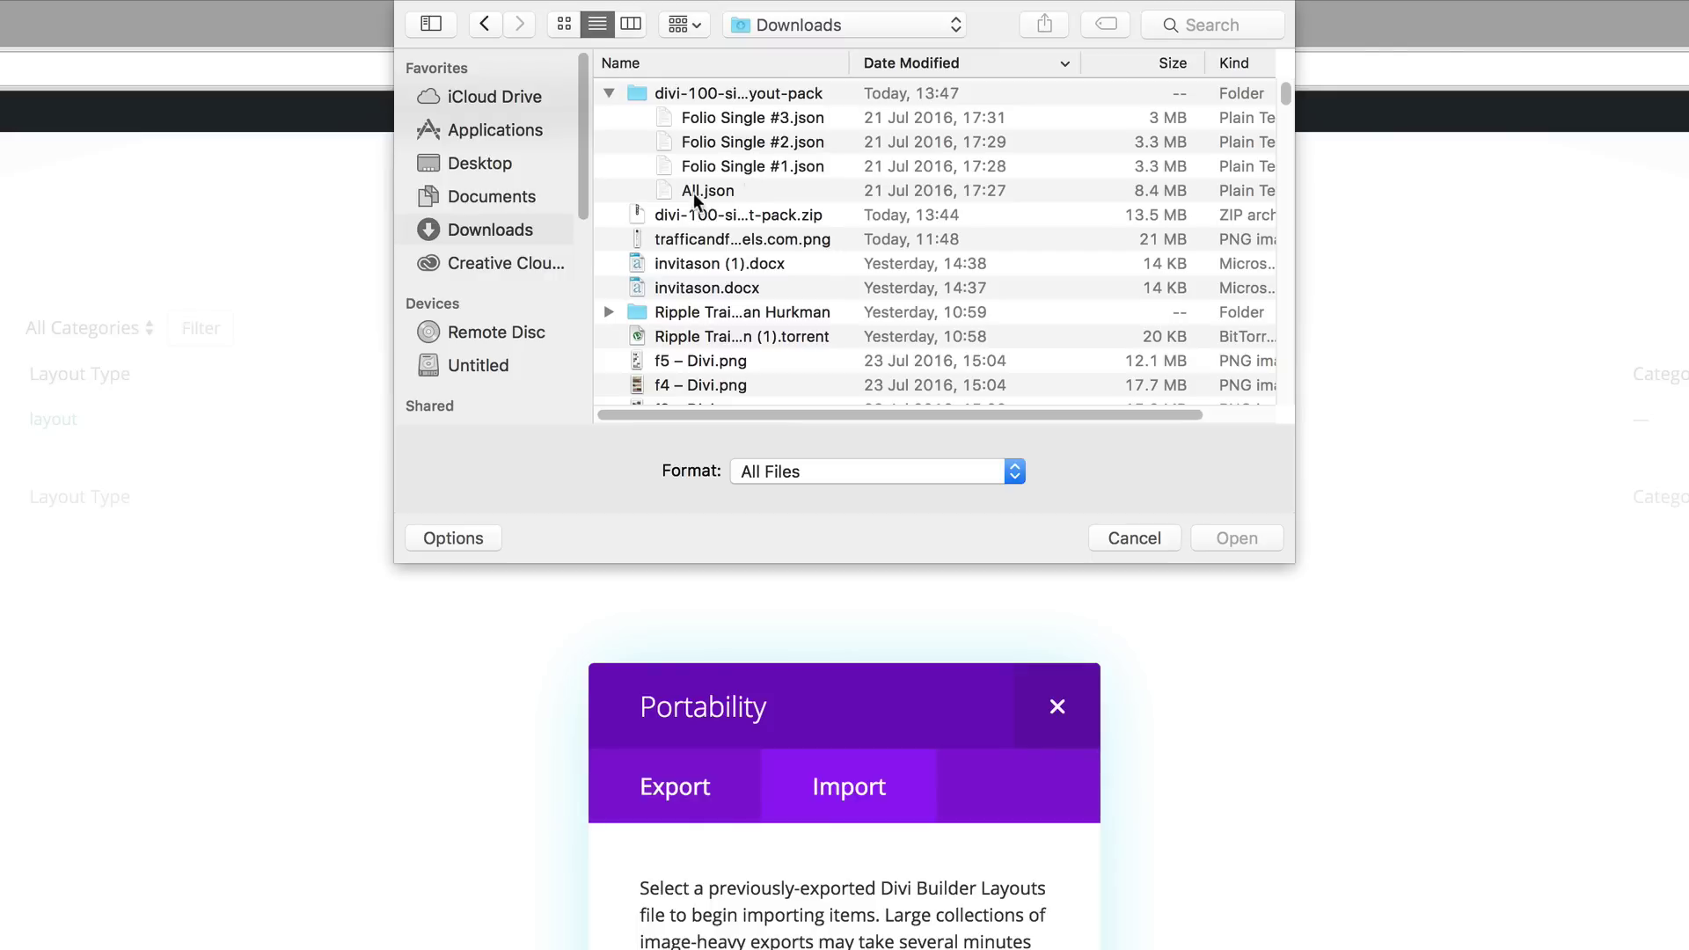
pyautogui.click(718, 195)
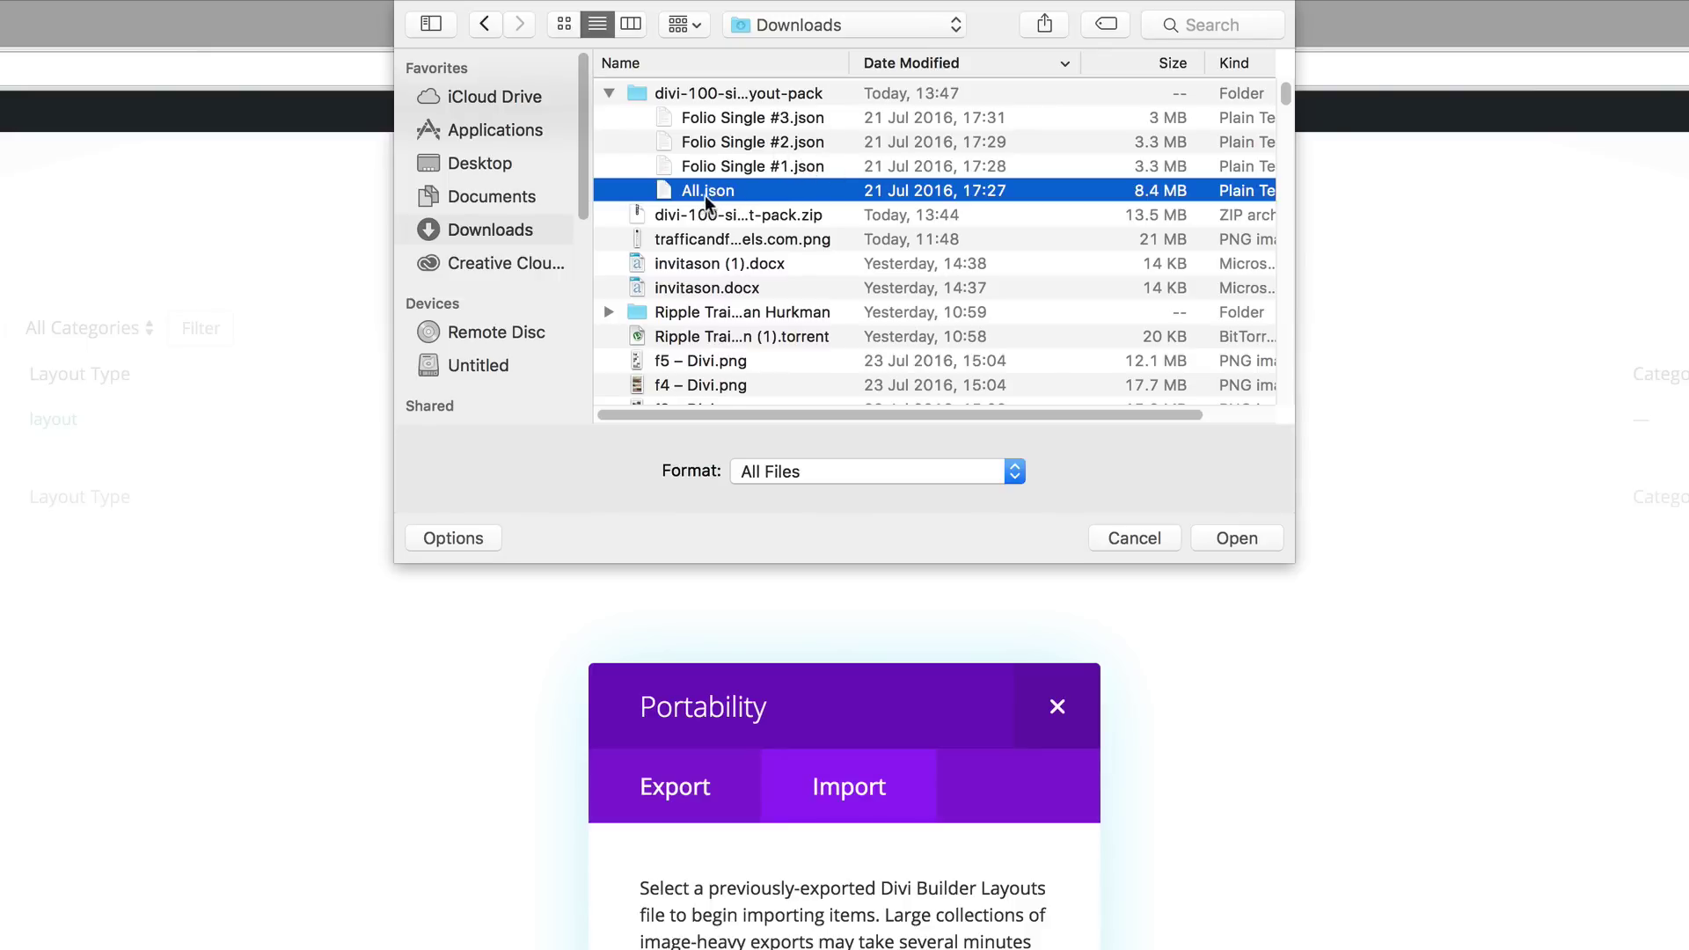
pyautogui.click(1258, 537)
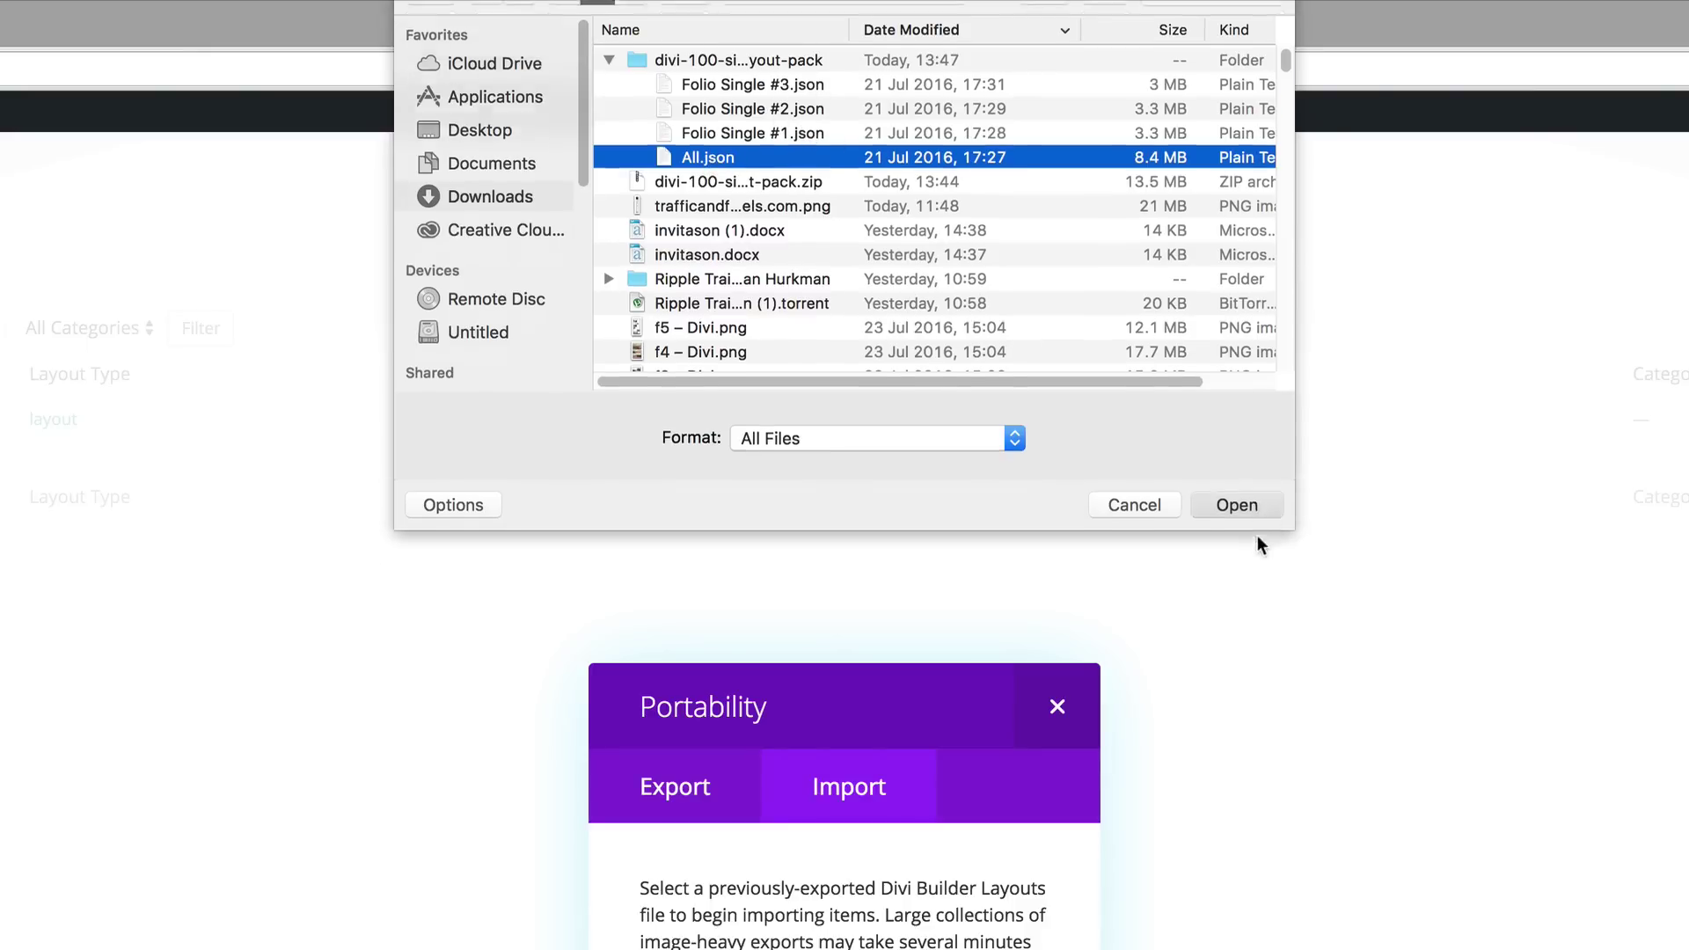
pyautogui.scroll(-5, 1174, 866)
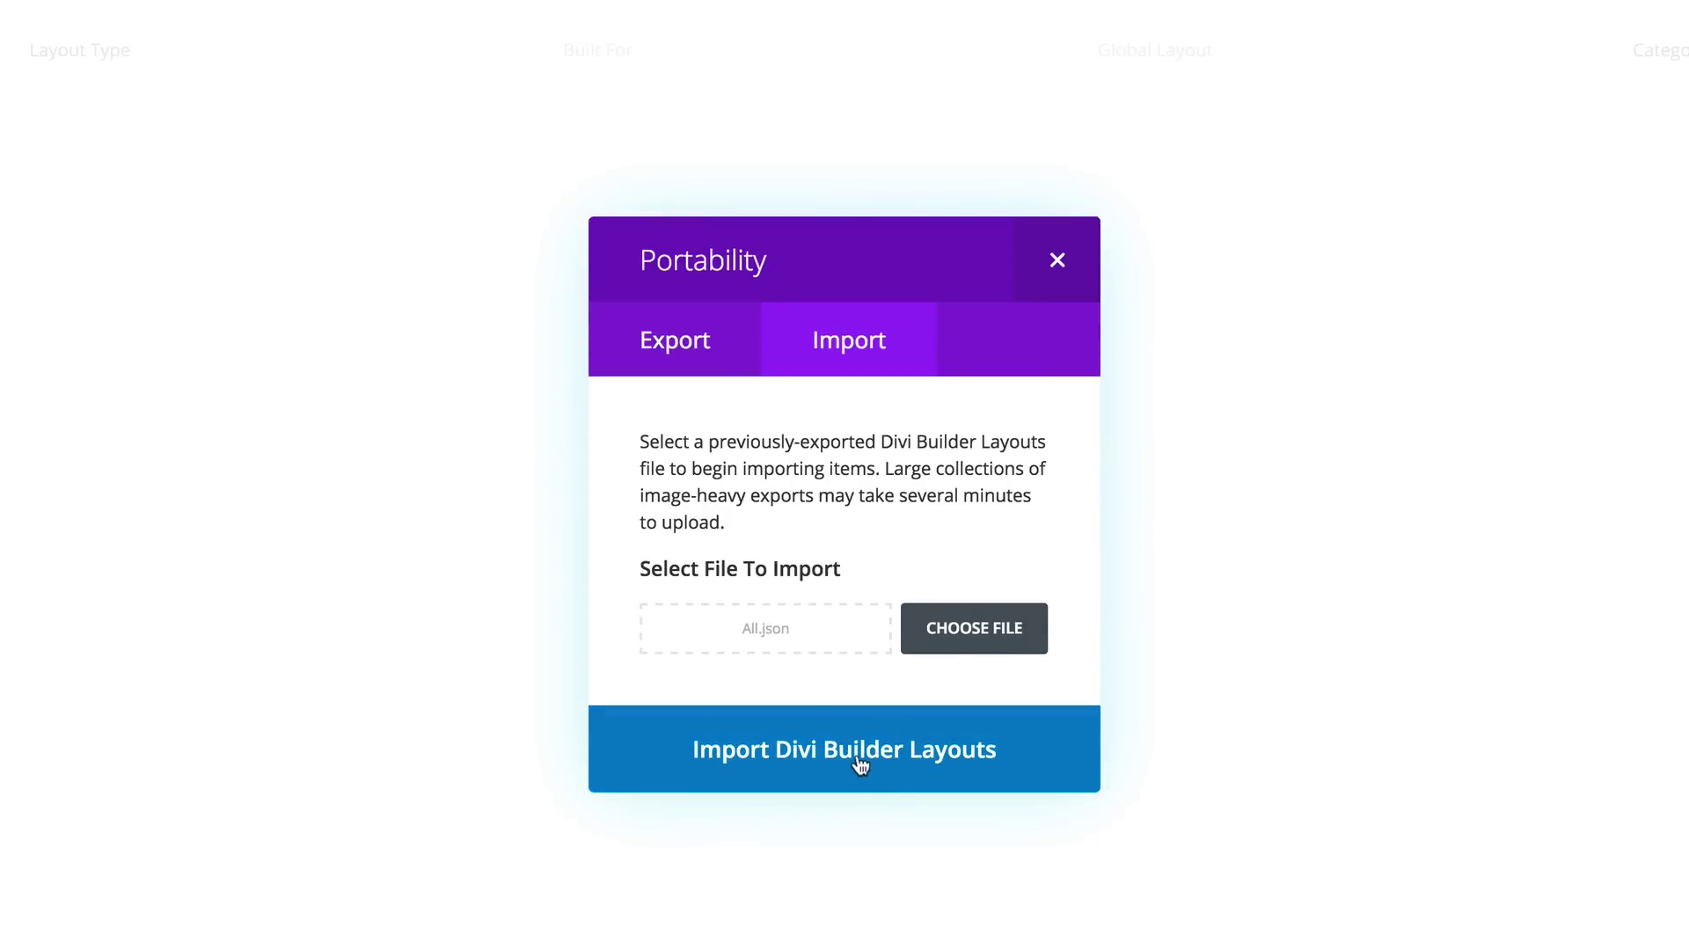
# - Import All.json, adding Folio Single #1–#3 and Header Divi Kit to the Divi Library
pyautogui.click(902, 761)
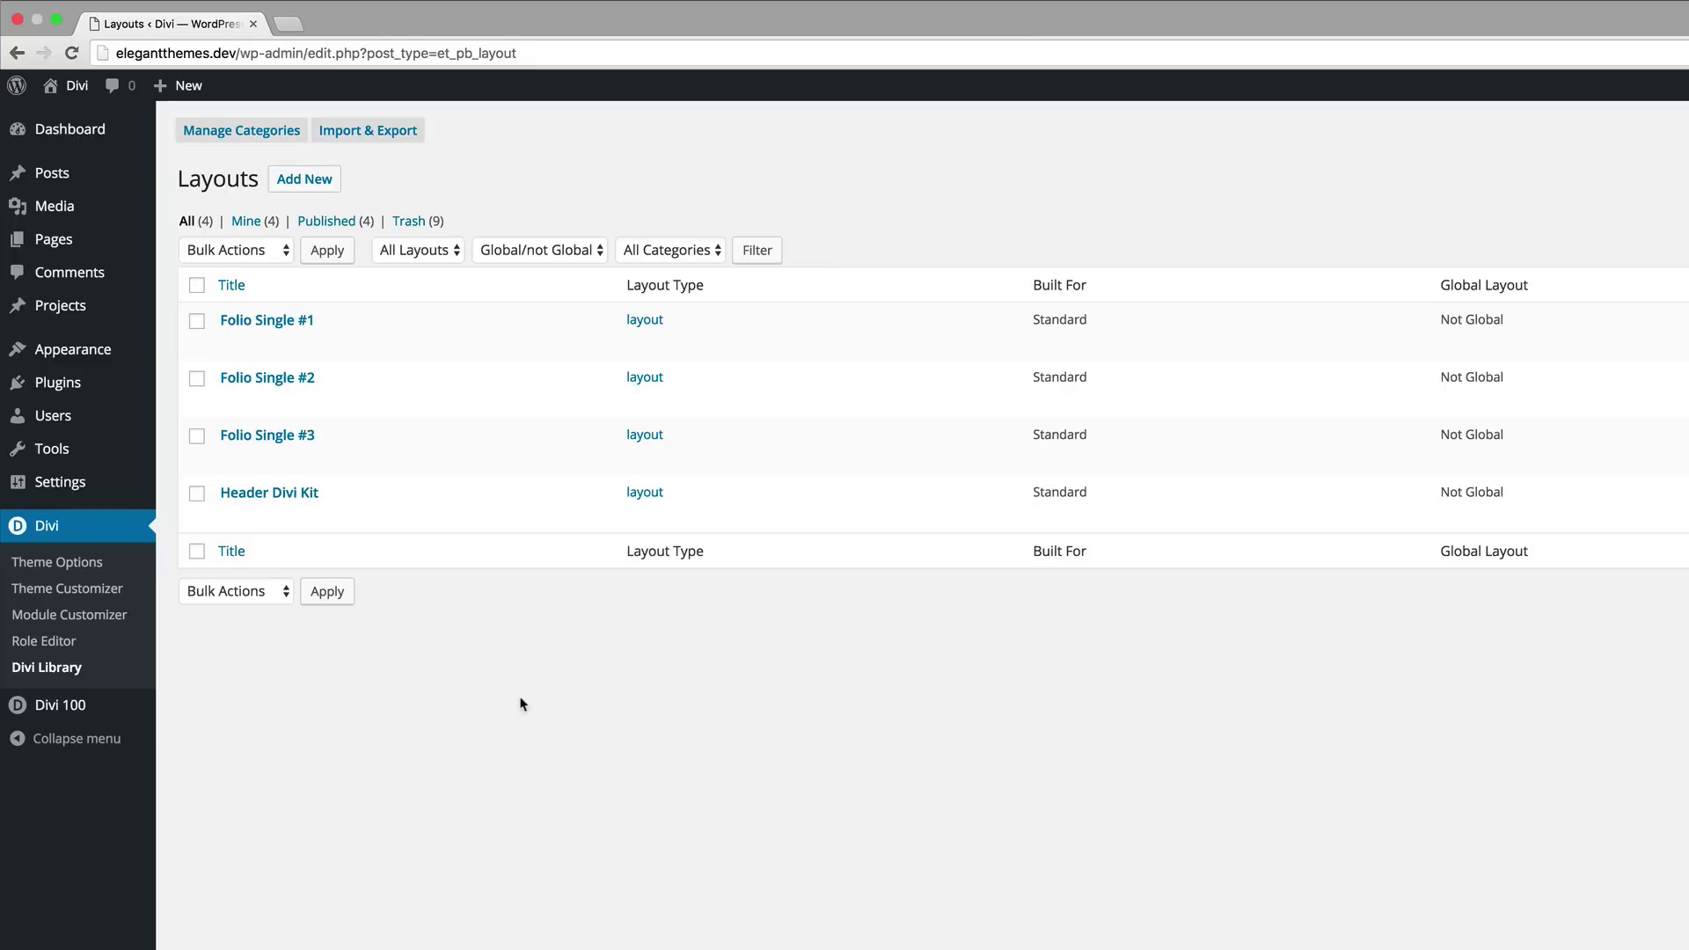
# - Start a new page titled 'fol1'
pyautogui.moveTo(54, 243)
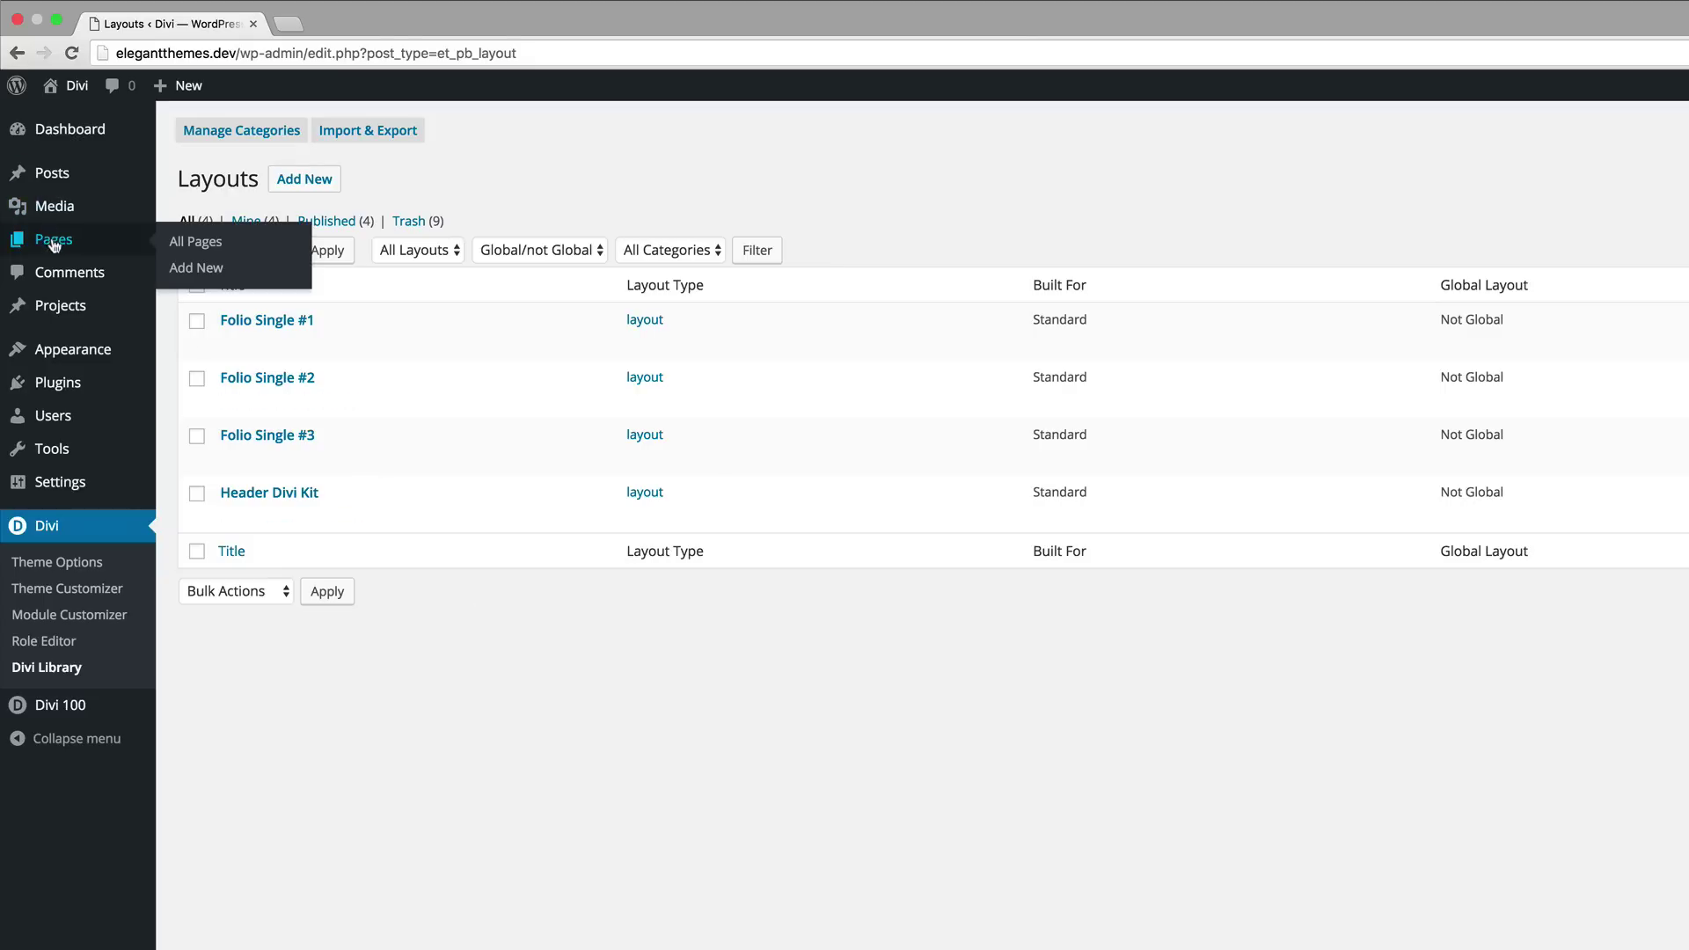
pyautogui.click(200, 268)
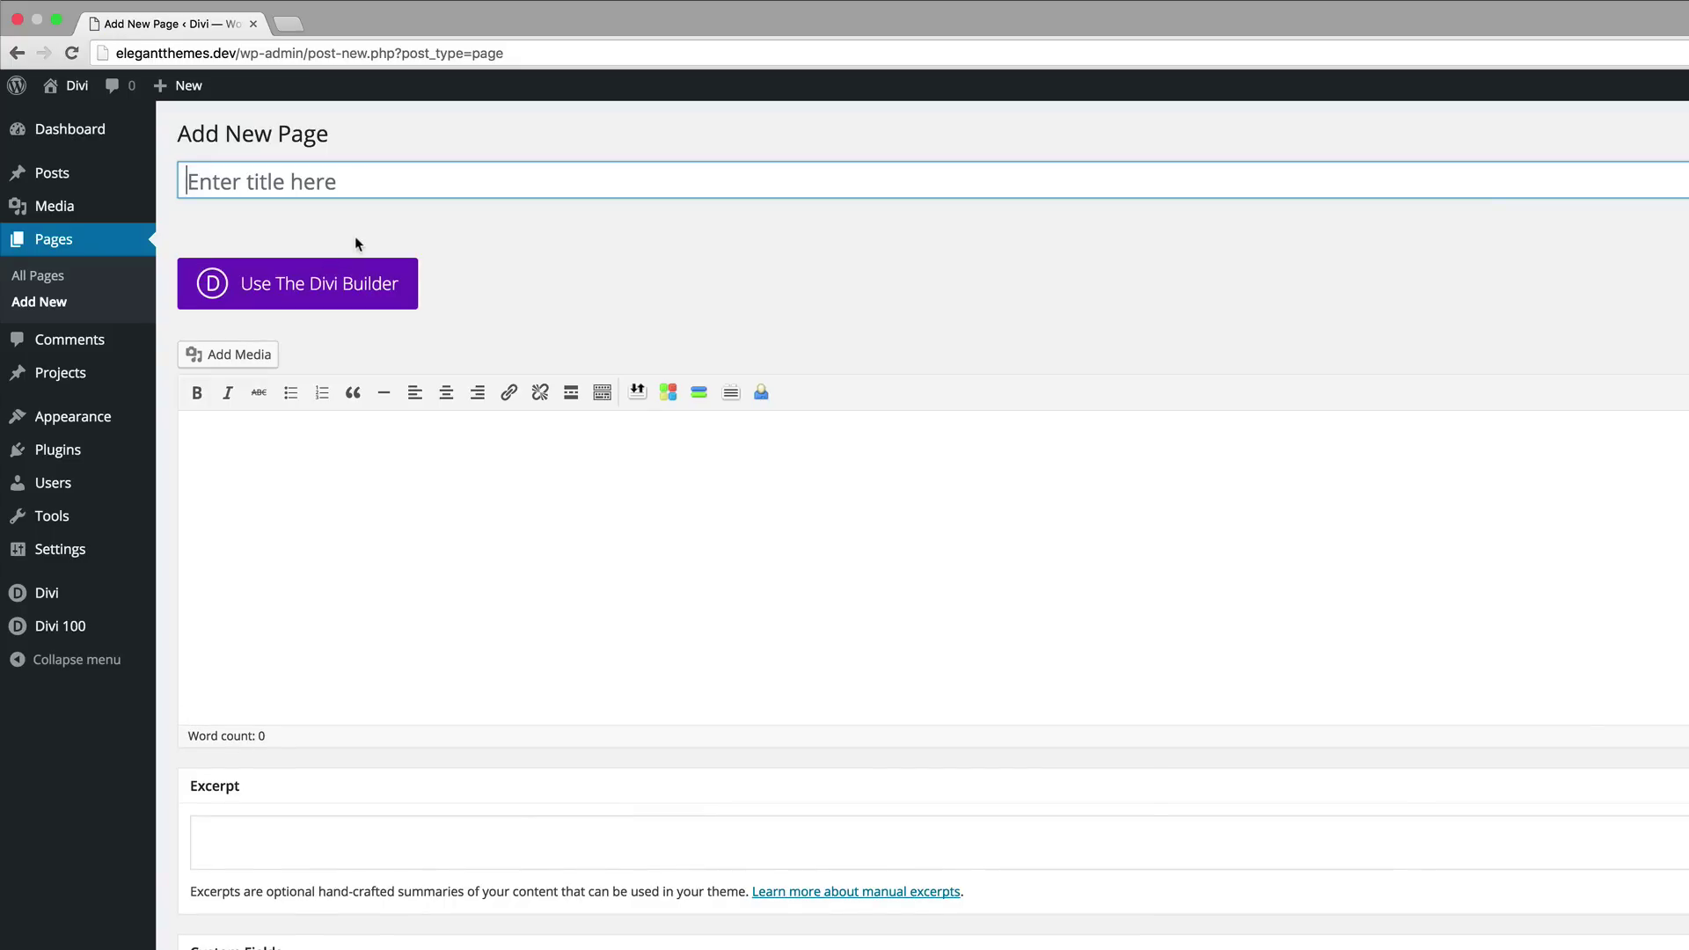
pyautogui.write('fol1')
# - Build fol1 in the Divi Builder from the Folio Single #1 library layout and publish it
pyautogui.click(351, 275)
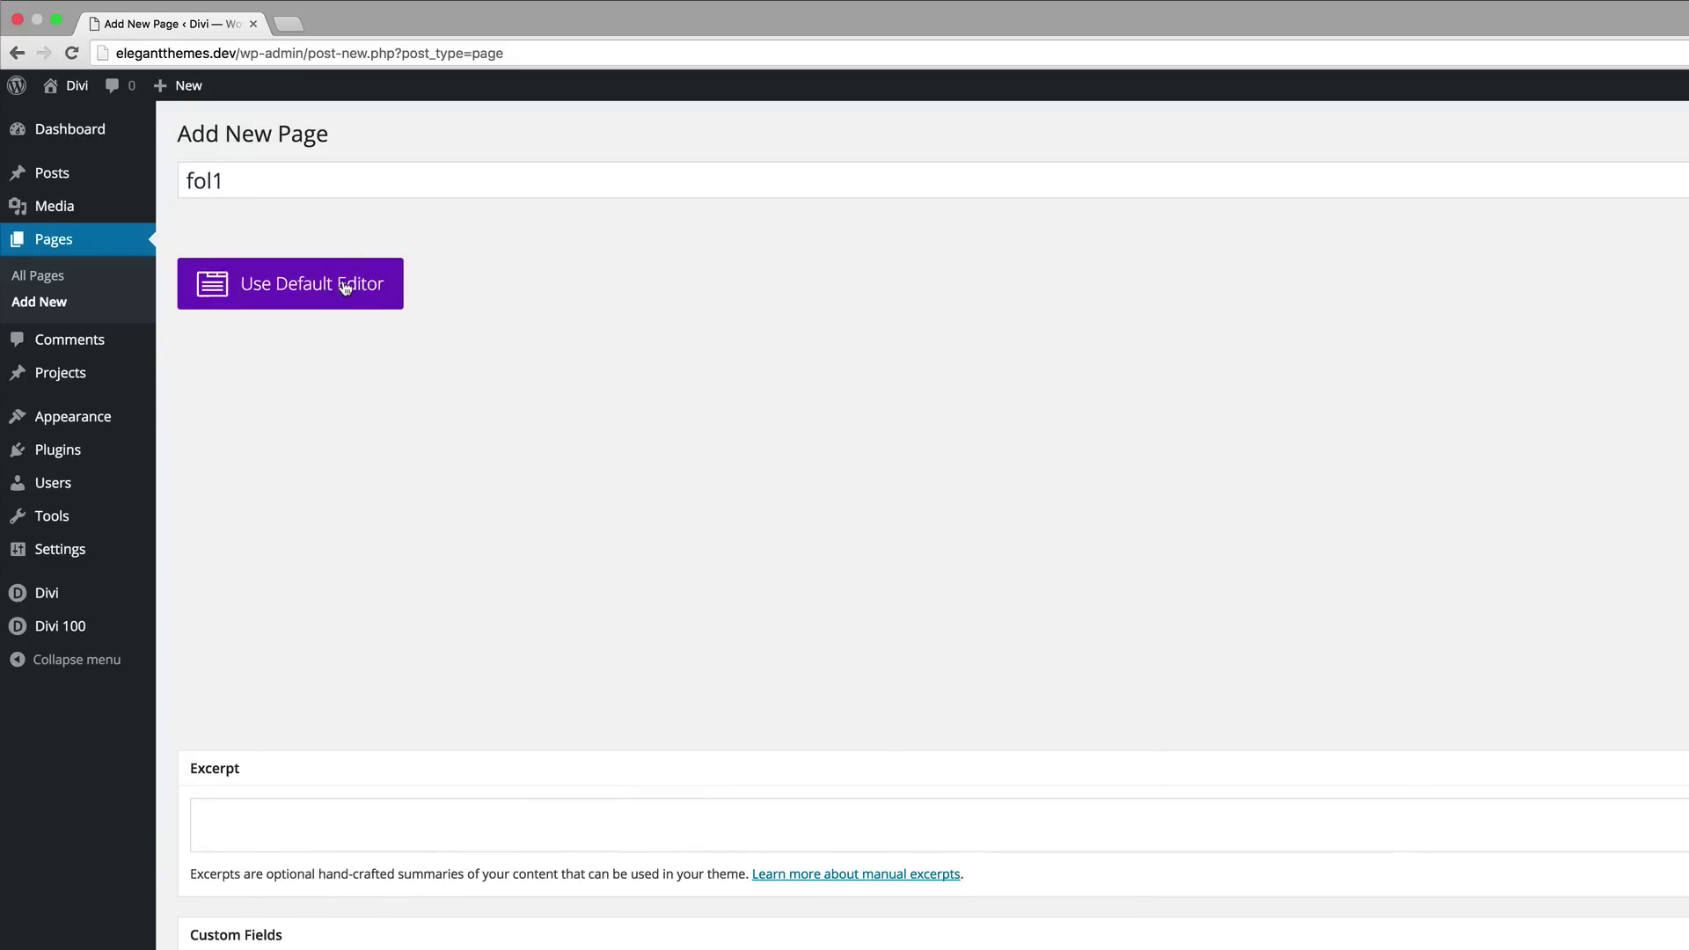
pyautogui.click(489, 438)
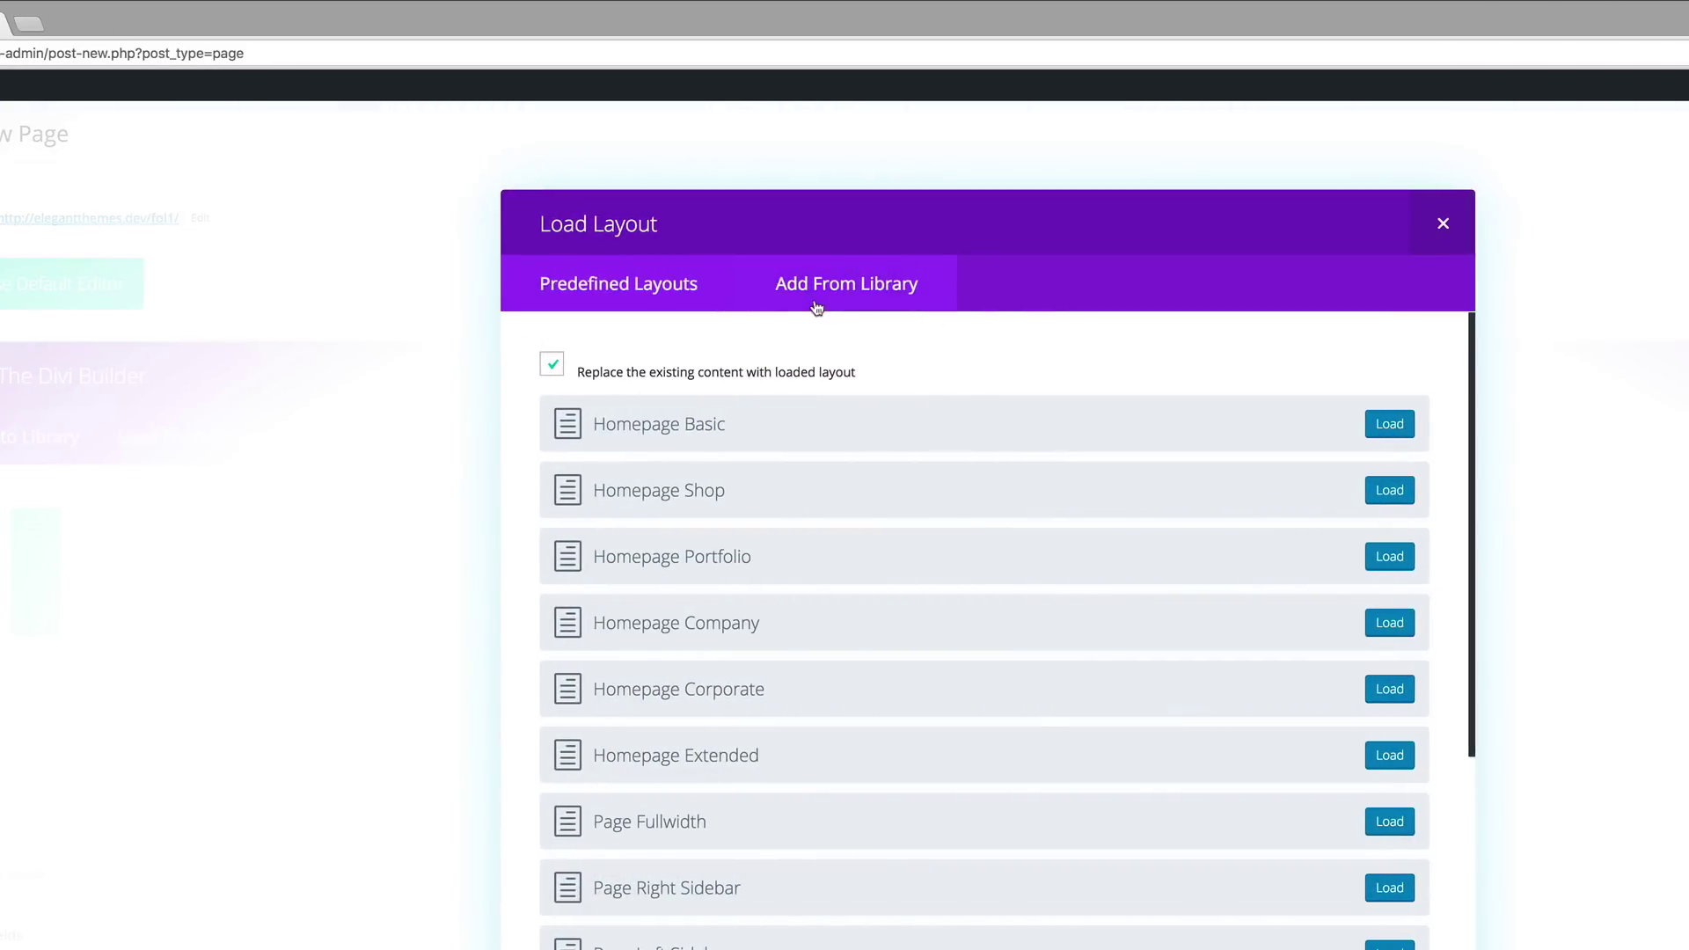
pyautogui.click(863, 292)
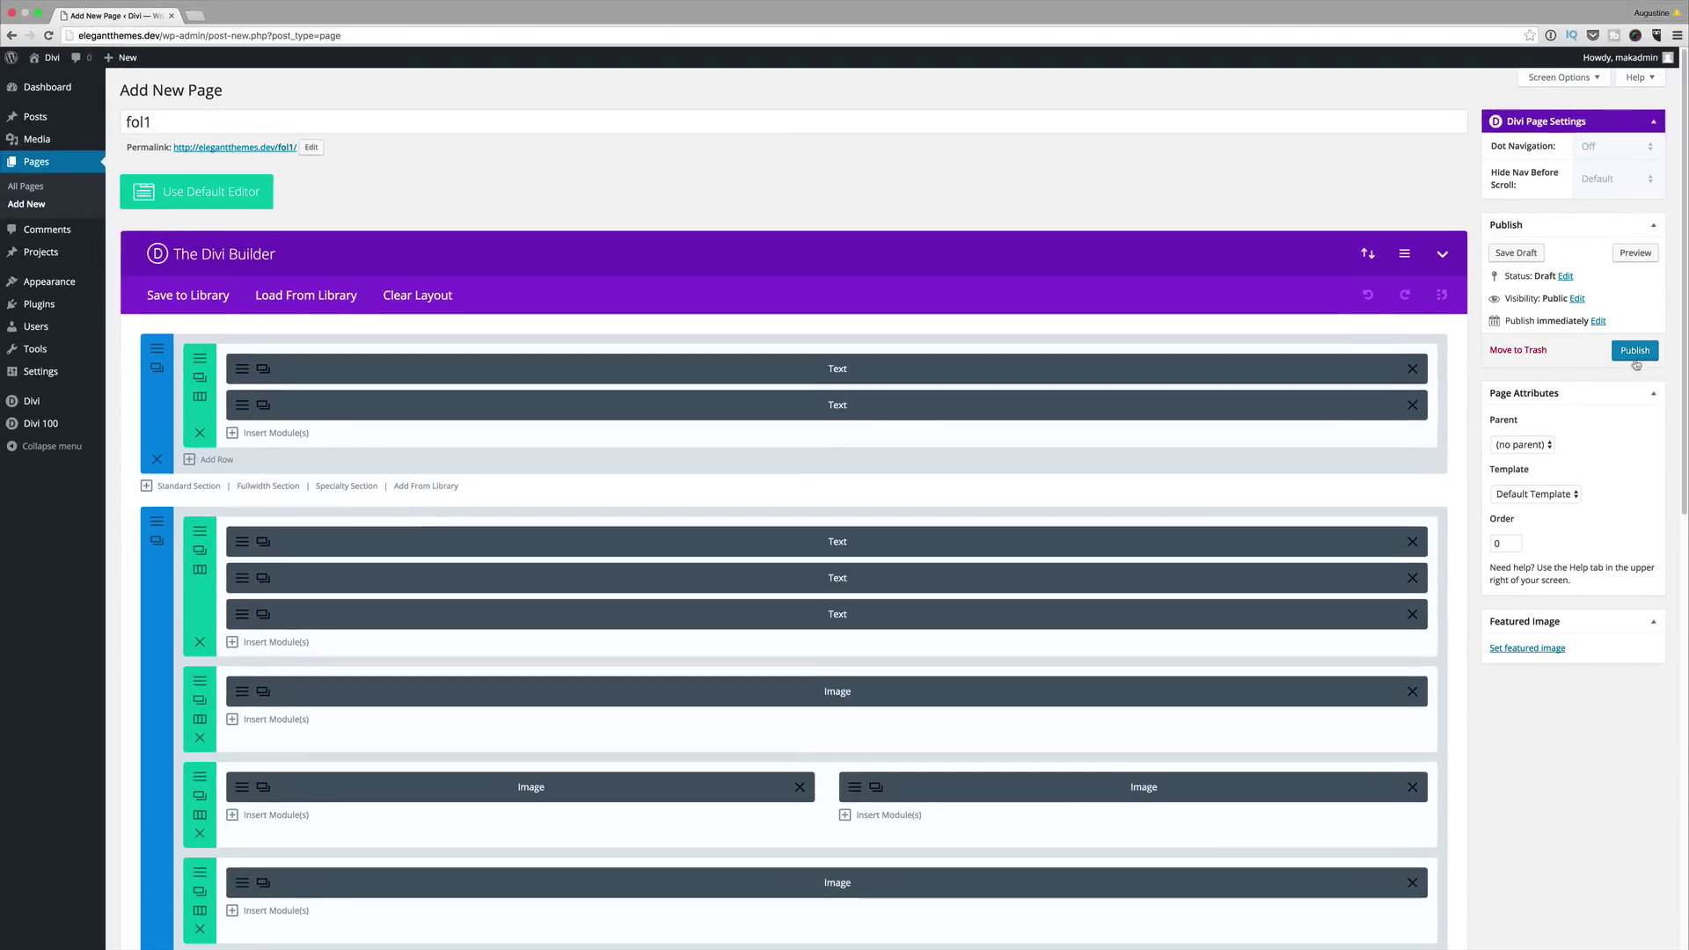
pyautogui.click(1641, 354)
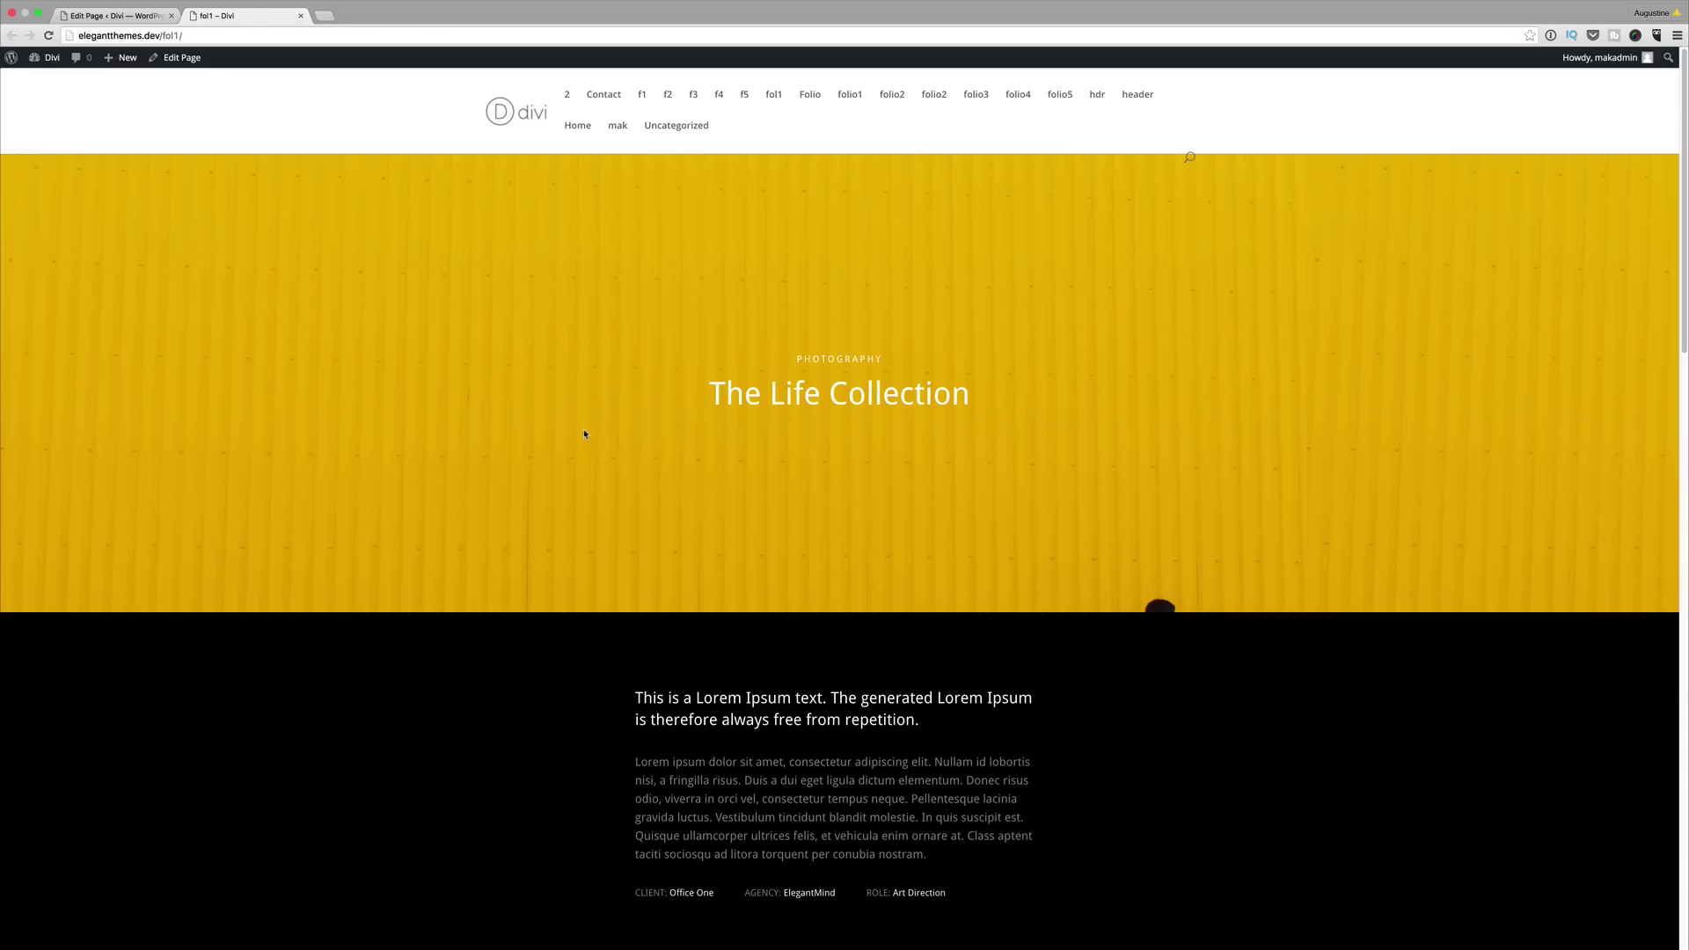
# - Scroll through the live fol1 page, then return to its Divi Builder editor
pyautogui.scroll(-4, 584, 434)
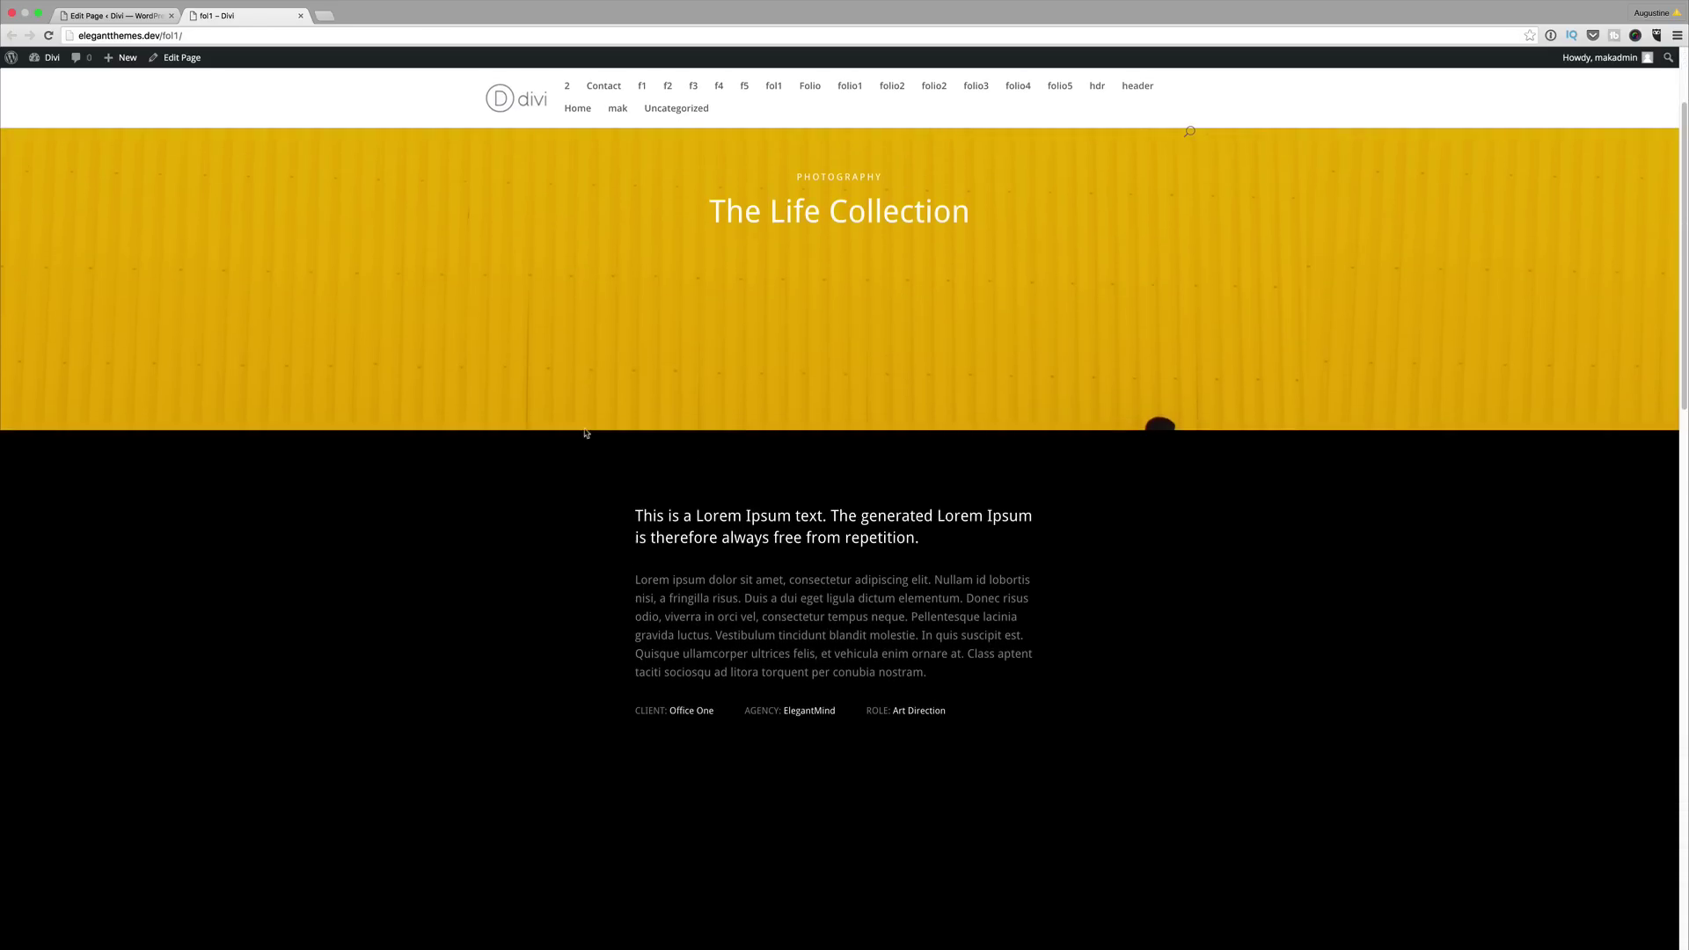
pyautogui.scroll(-5, 585, 434)
pyautogui.scroll(-7, 584, 433)
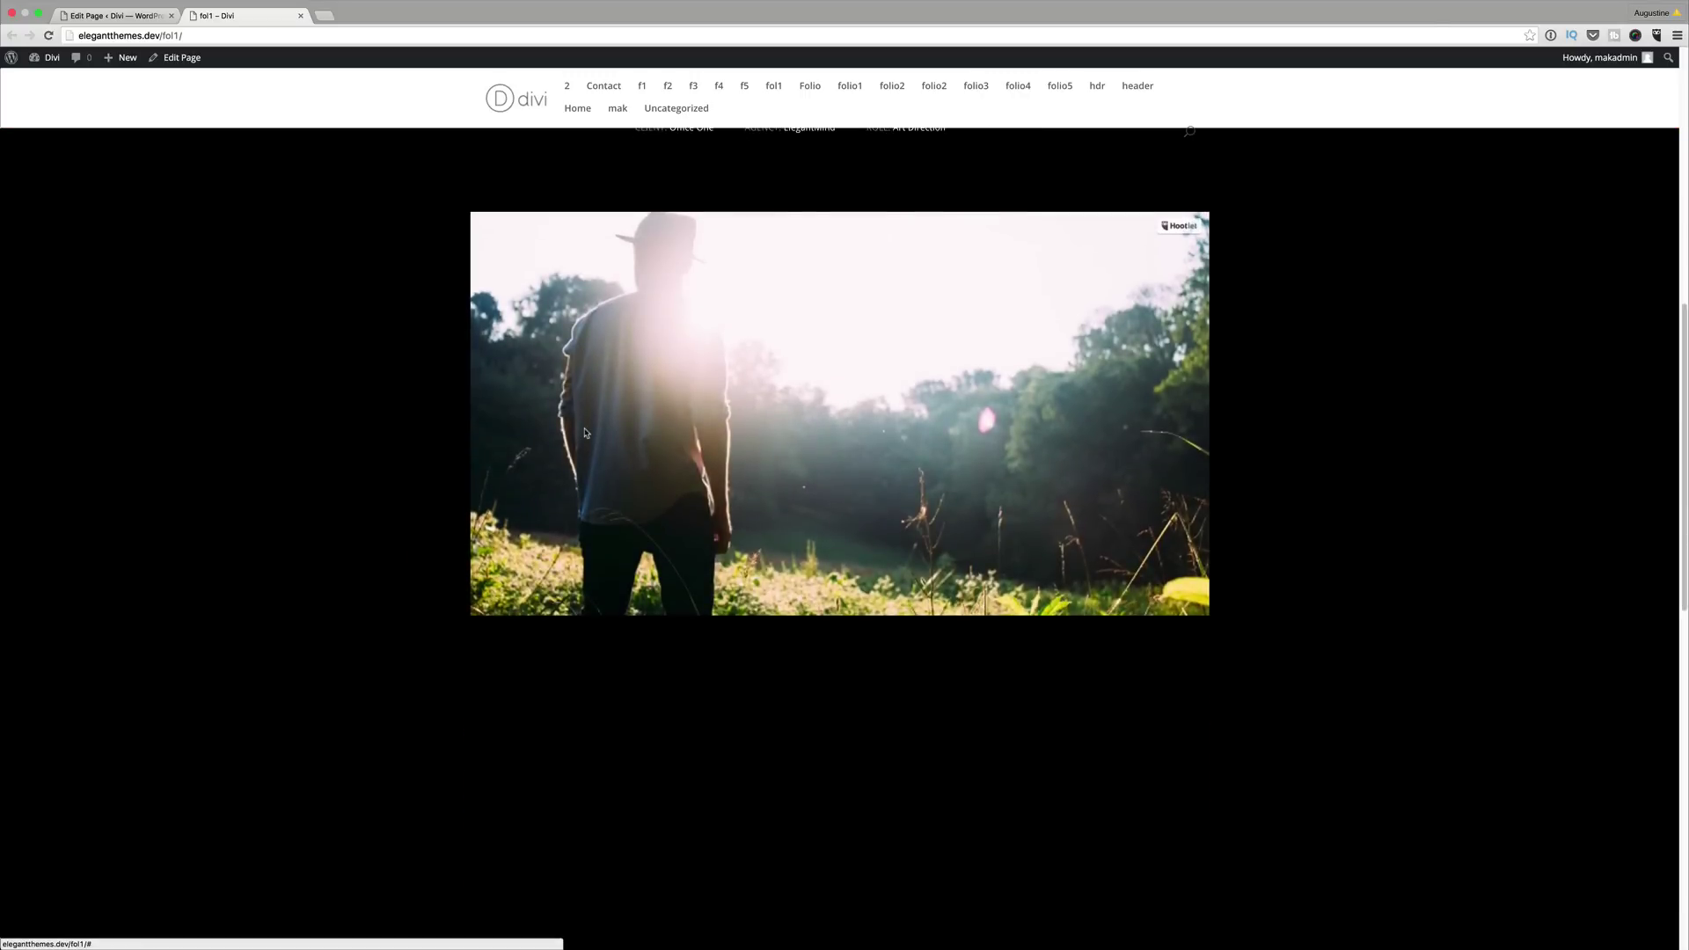
pyautogui.scroll(-13, 584, 434)
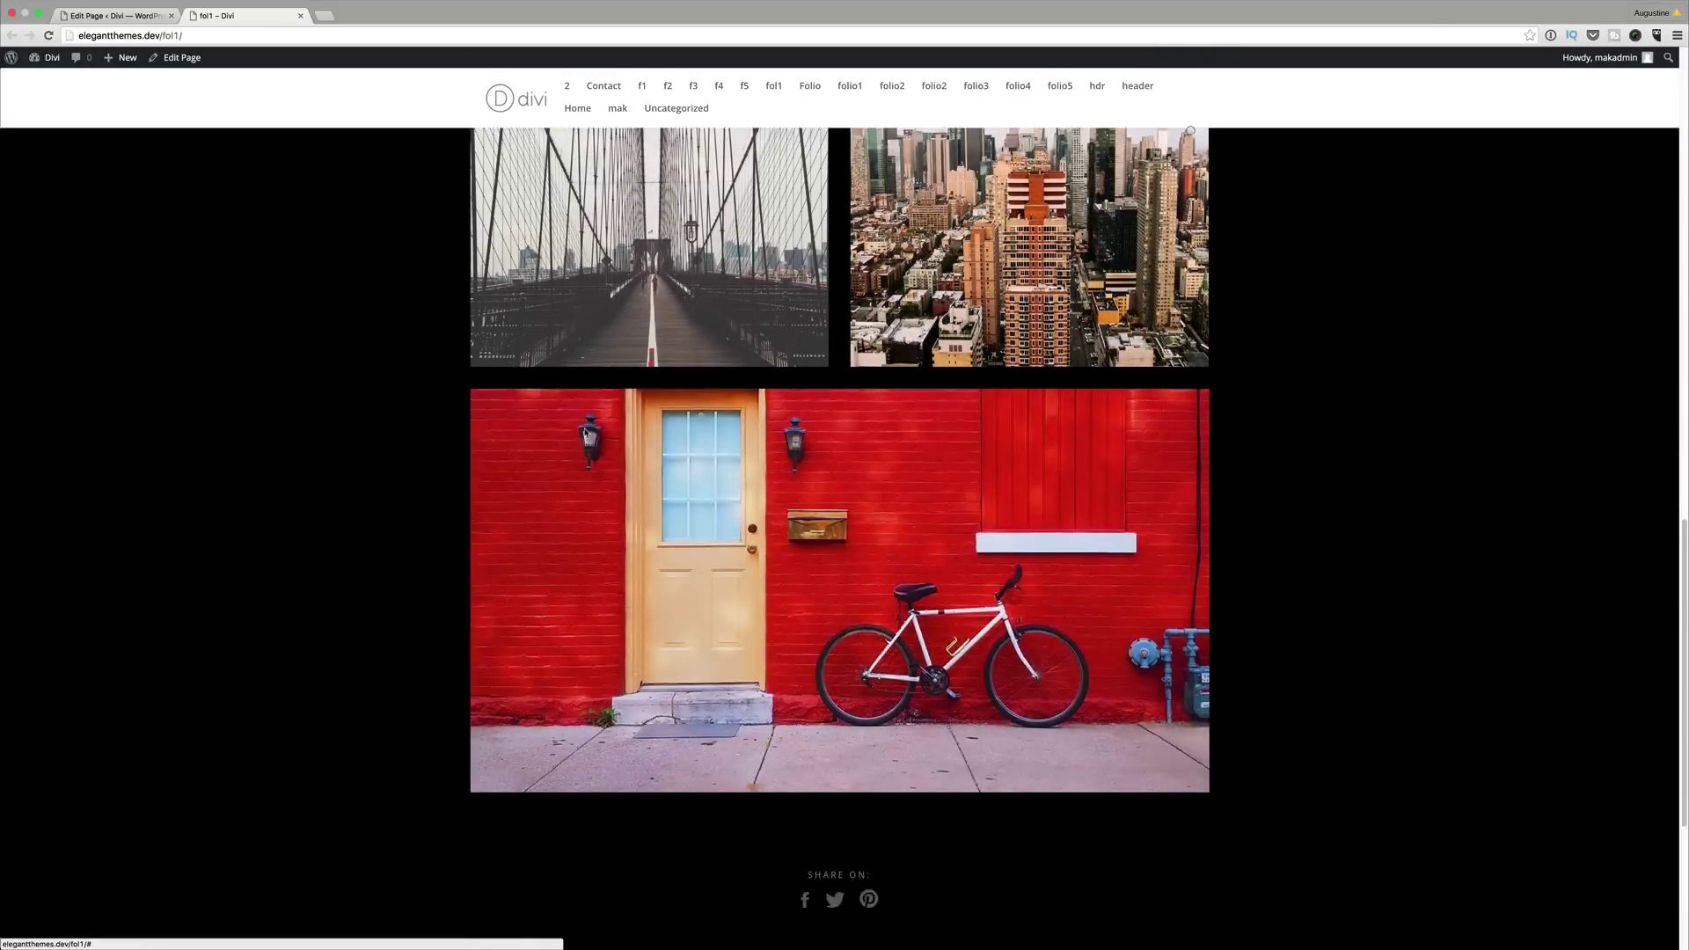
pyautogui.scroll(-8, 584, 432)
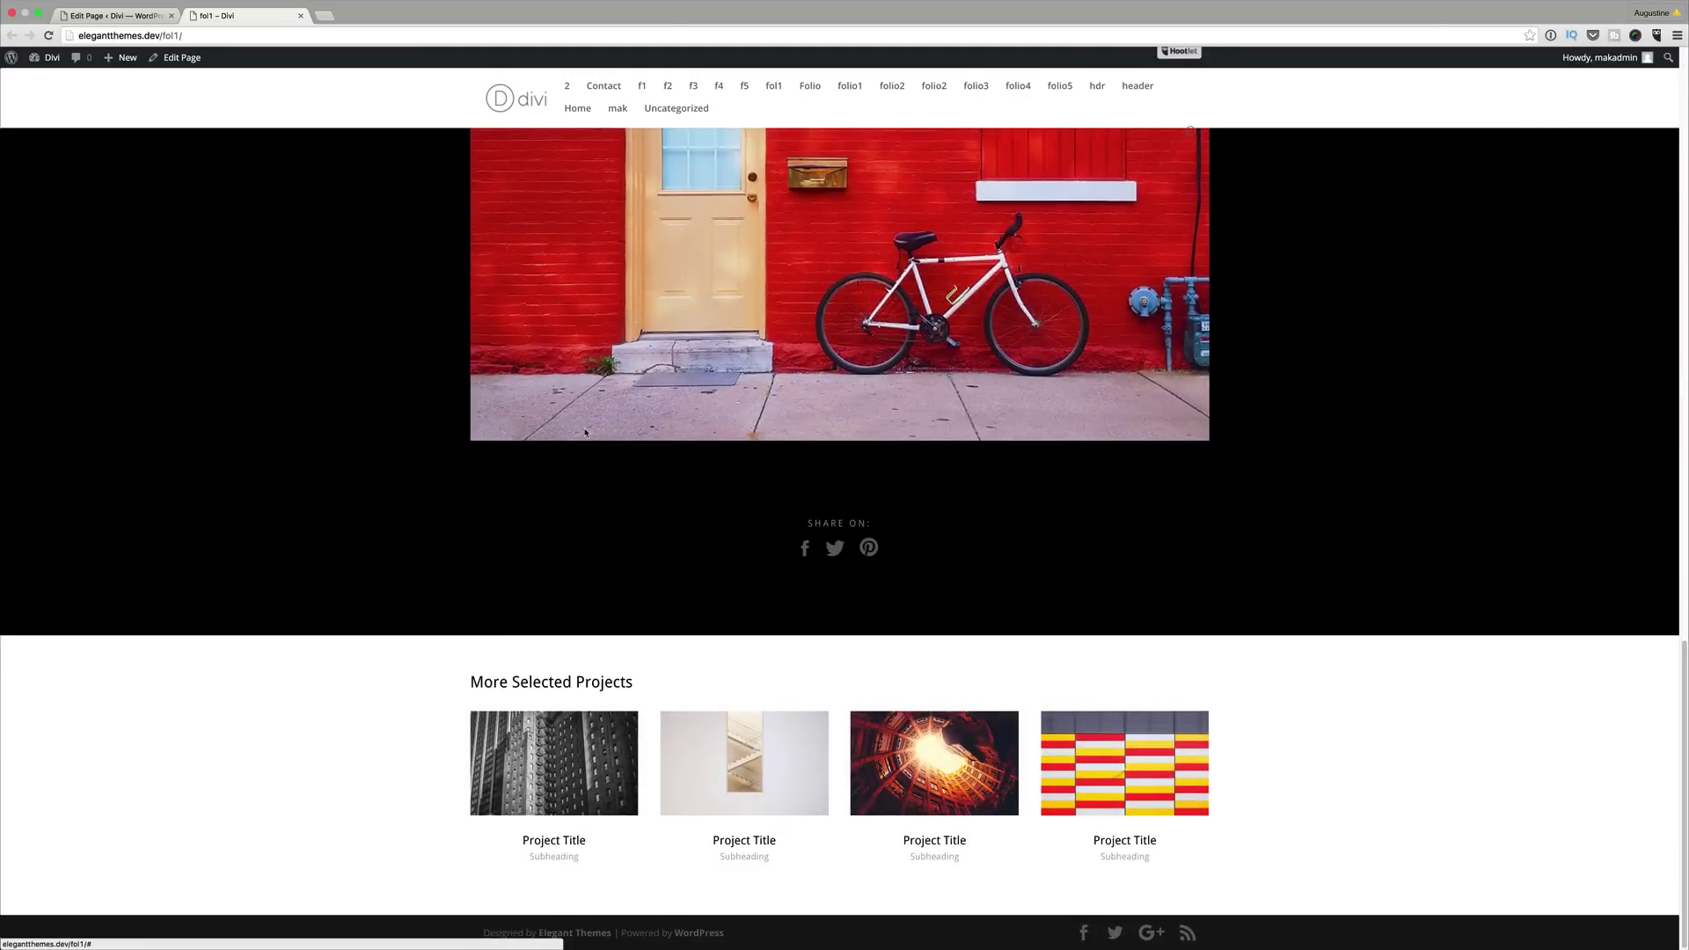
pyautogui.scroll(20, 585, 432)
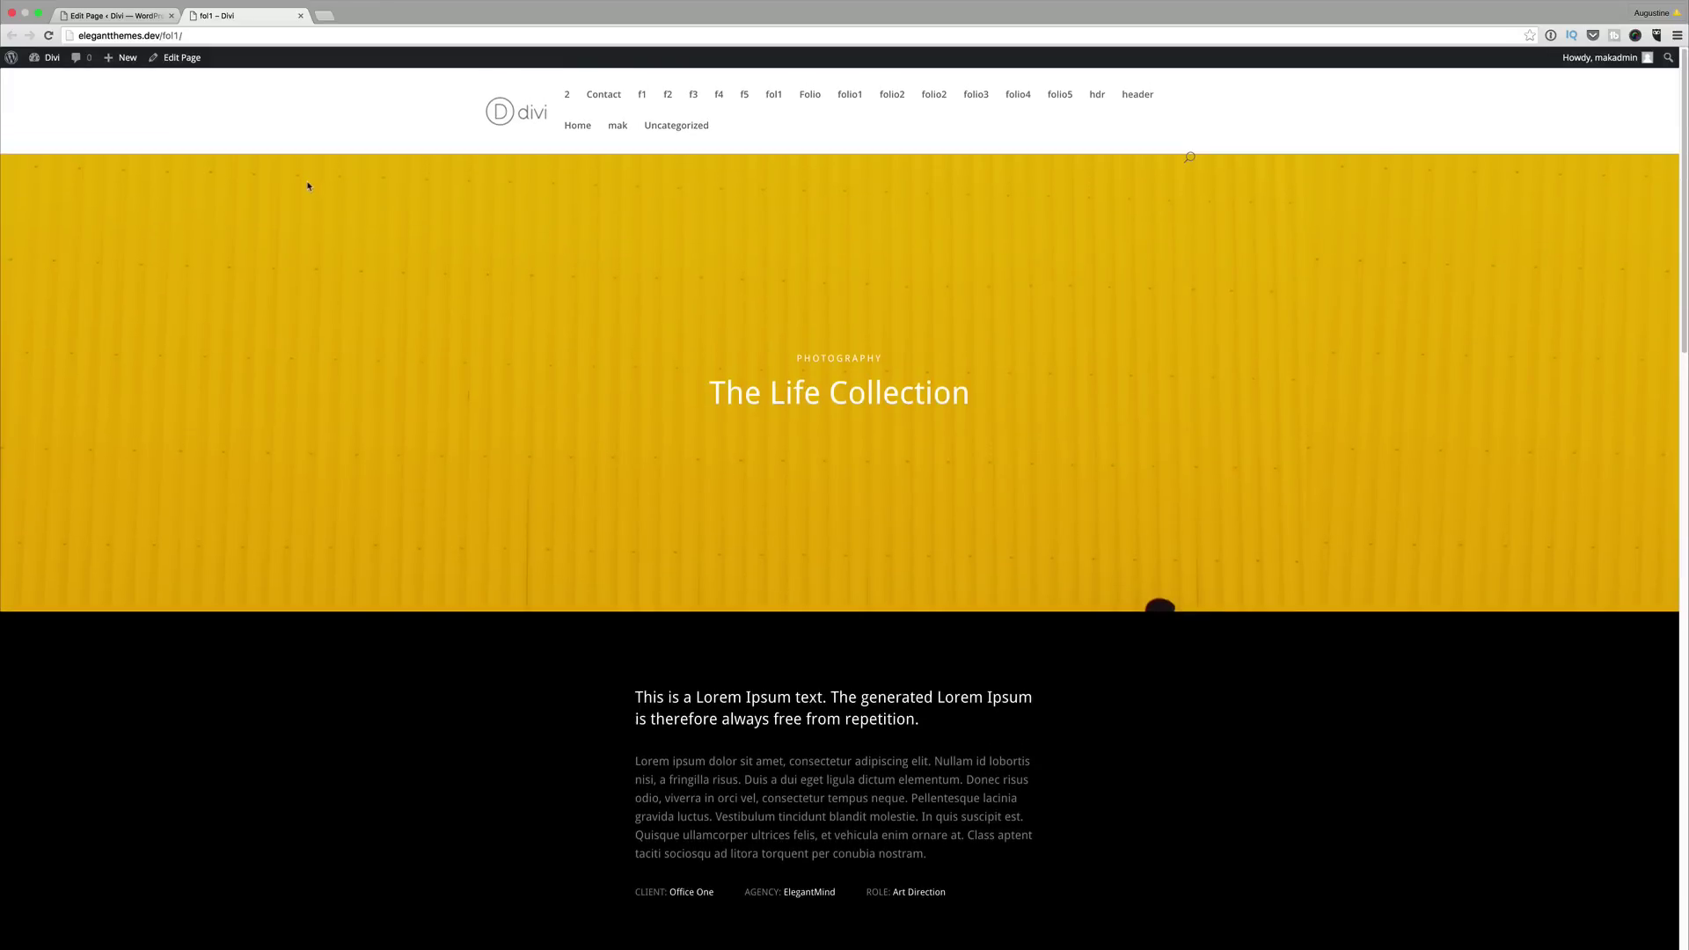
pyautogui.click(137, 16)
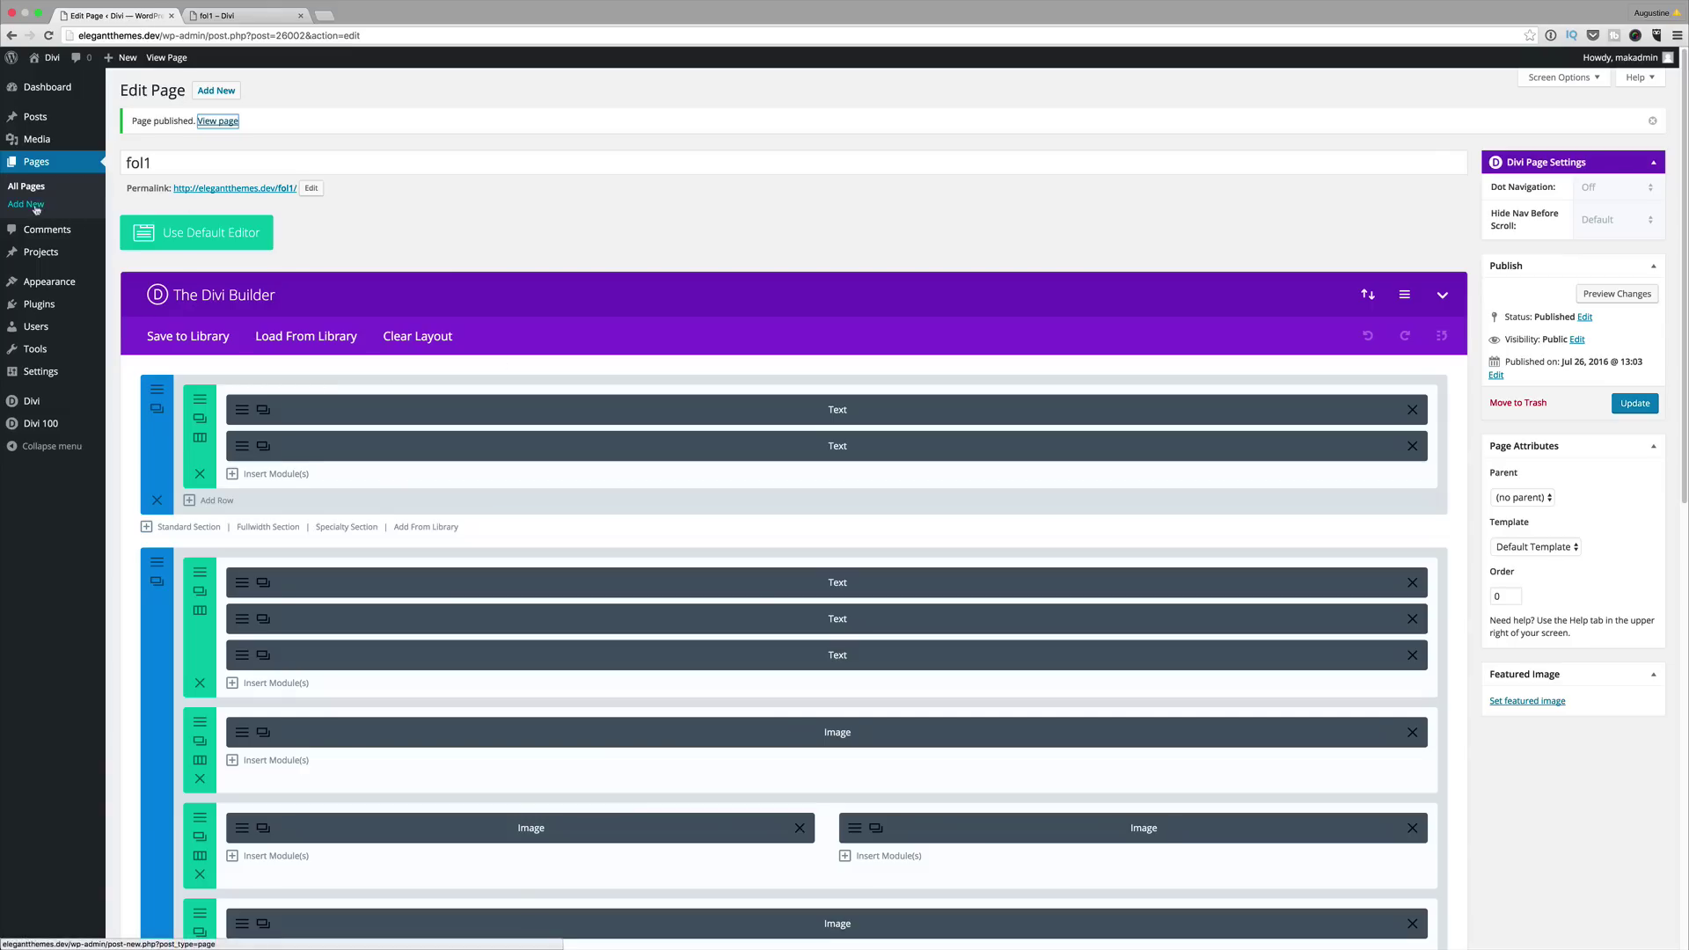
# - Create another page from the Folio Single #2 library layout, publish it and view it live
pyautogui.click(38, 207)
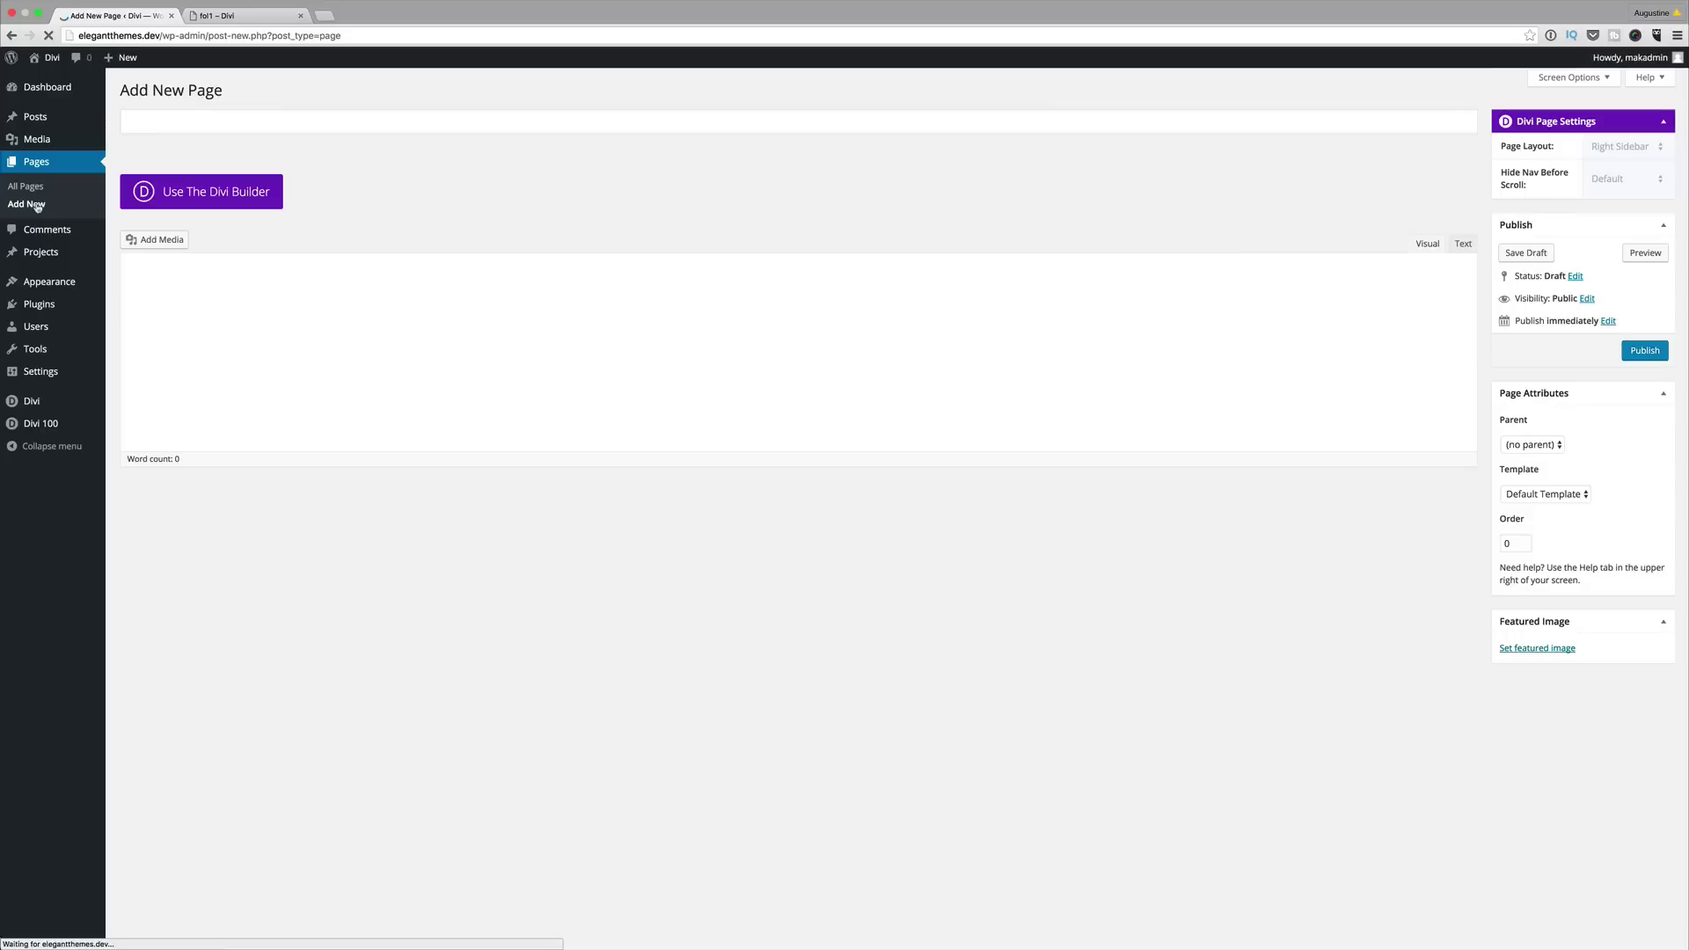
pyautogui.write('fol1')
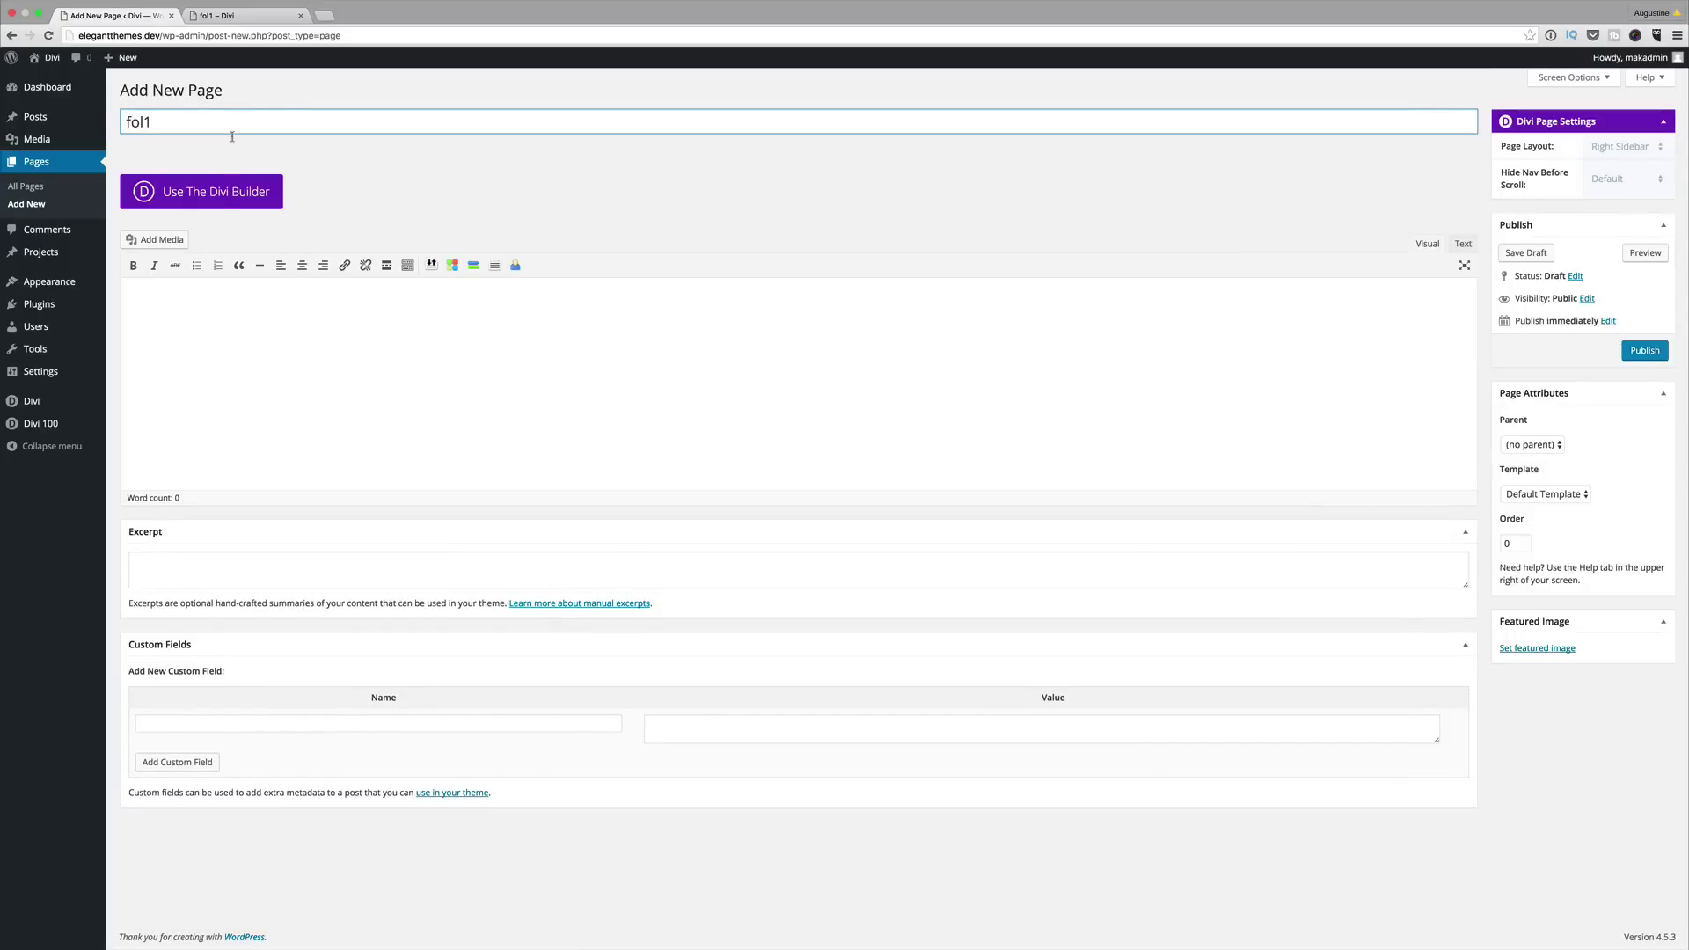
pyautogui.click(226, 200)
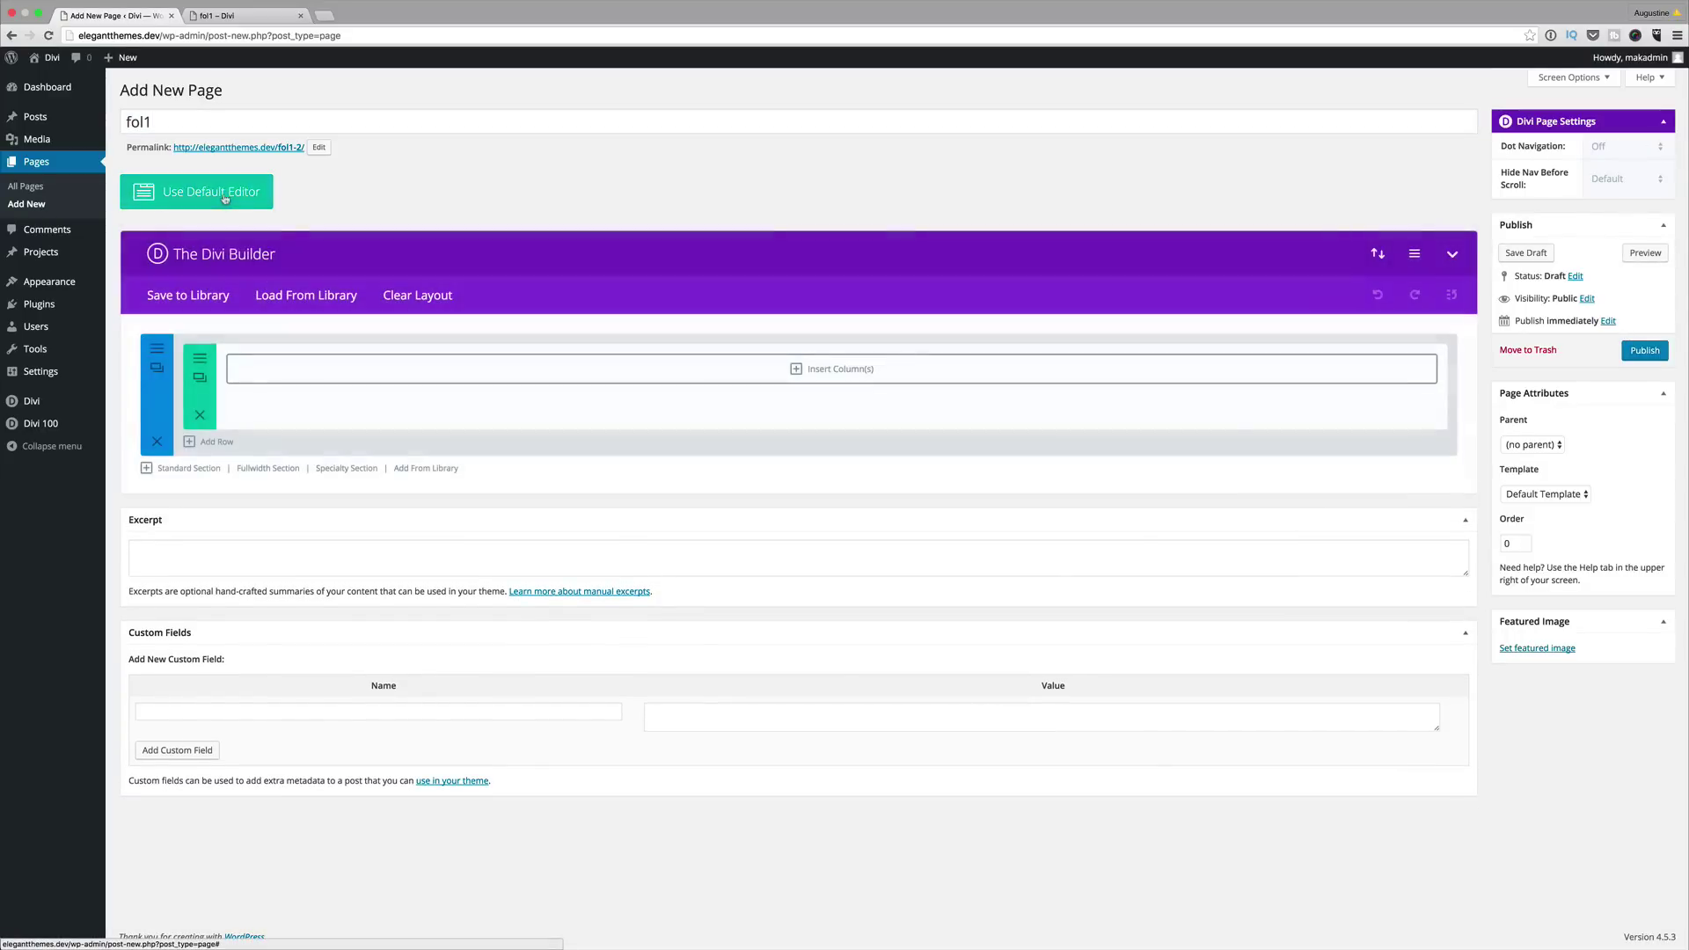
pyautogui.click(340, 301)
pyautogui.click(693, 192)
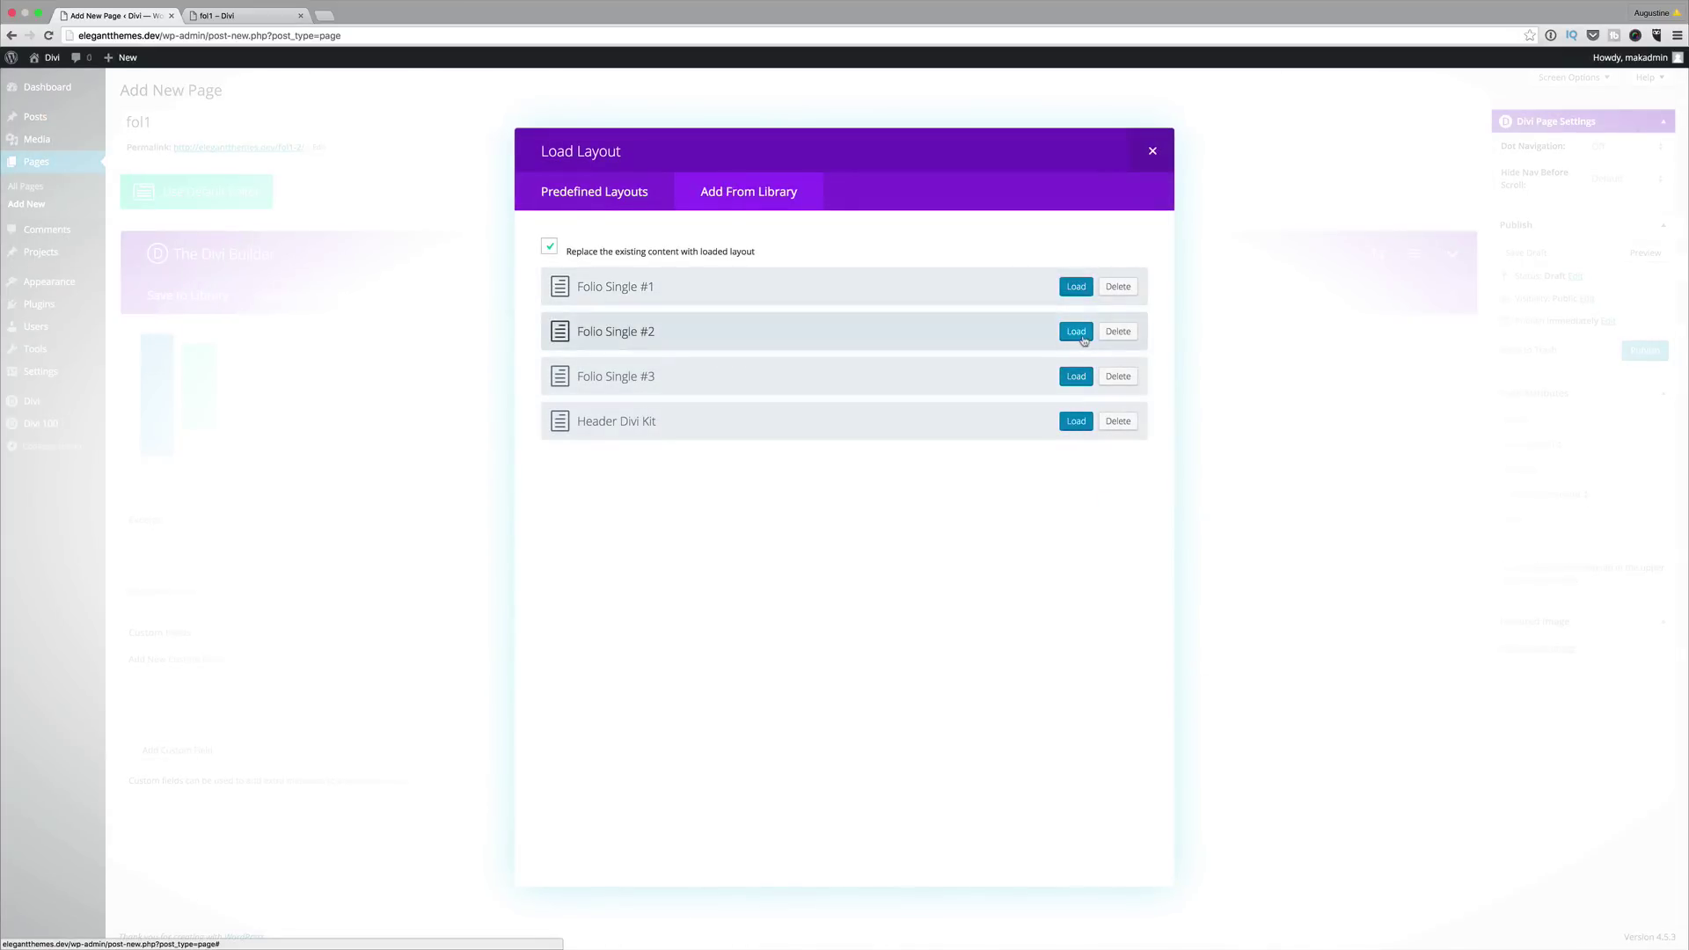
pyautogui.click(1077, 333)
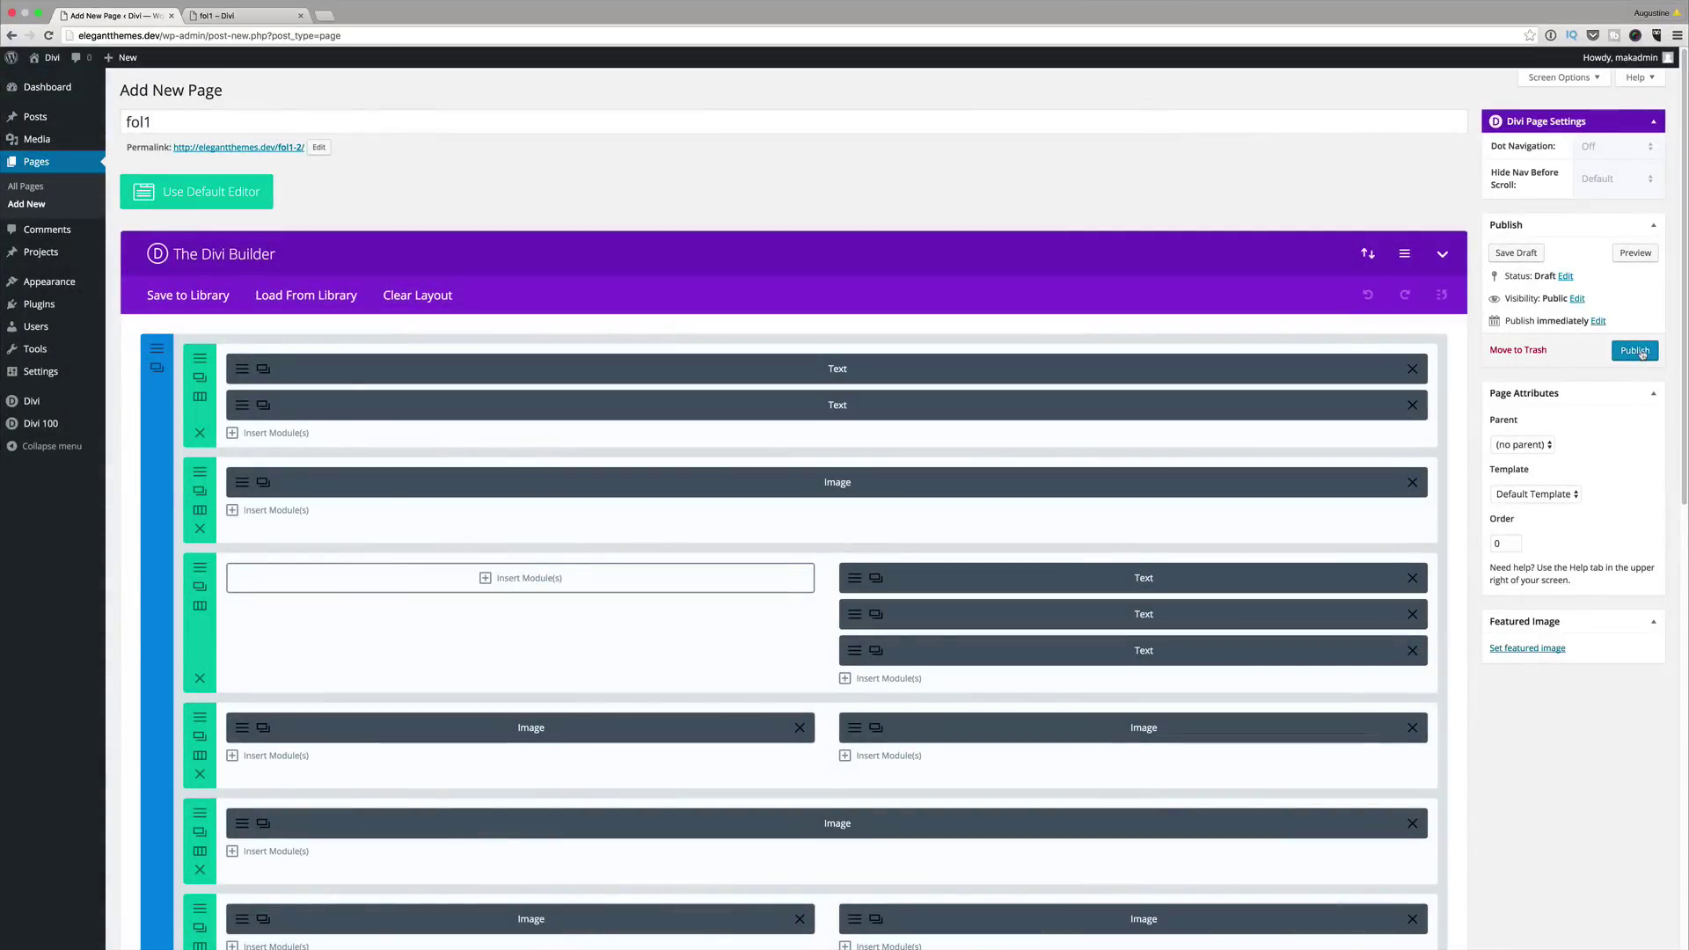
pyautogui.click(1641, 352)
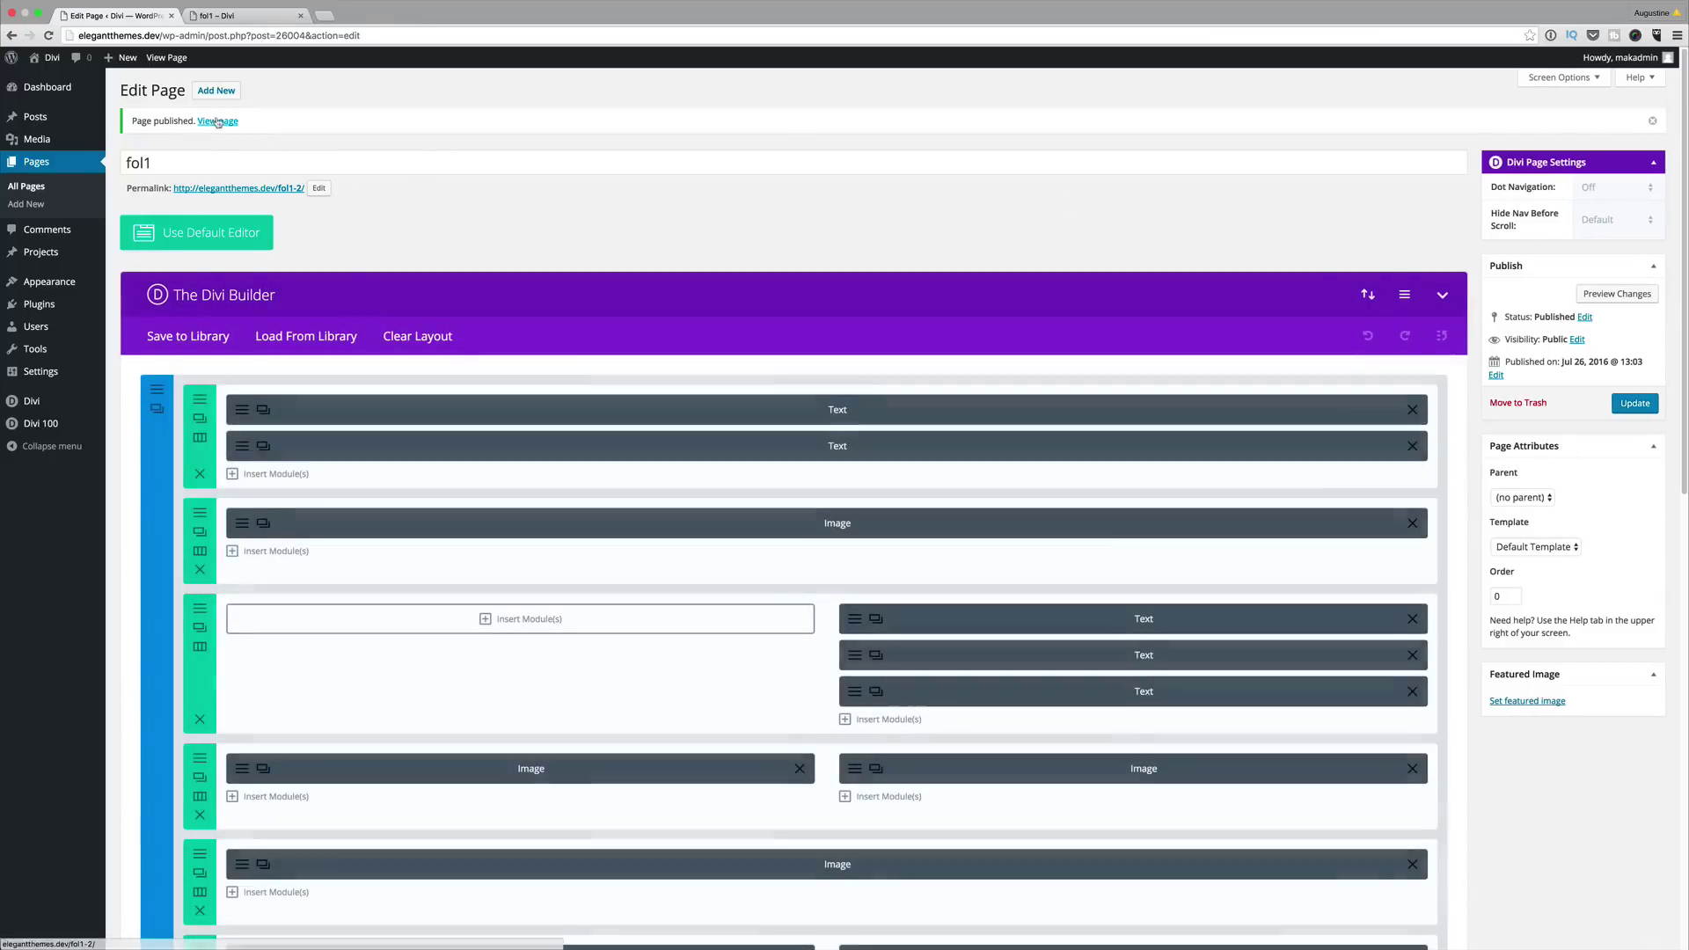
pyautogui.keyDown('super'); pyautogui.click(218, 122); pyautogui.keyUp('super')
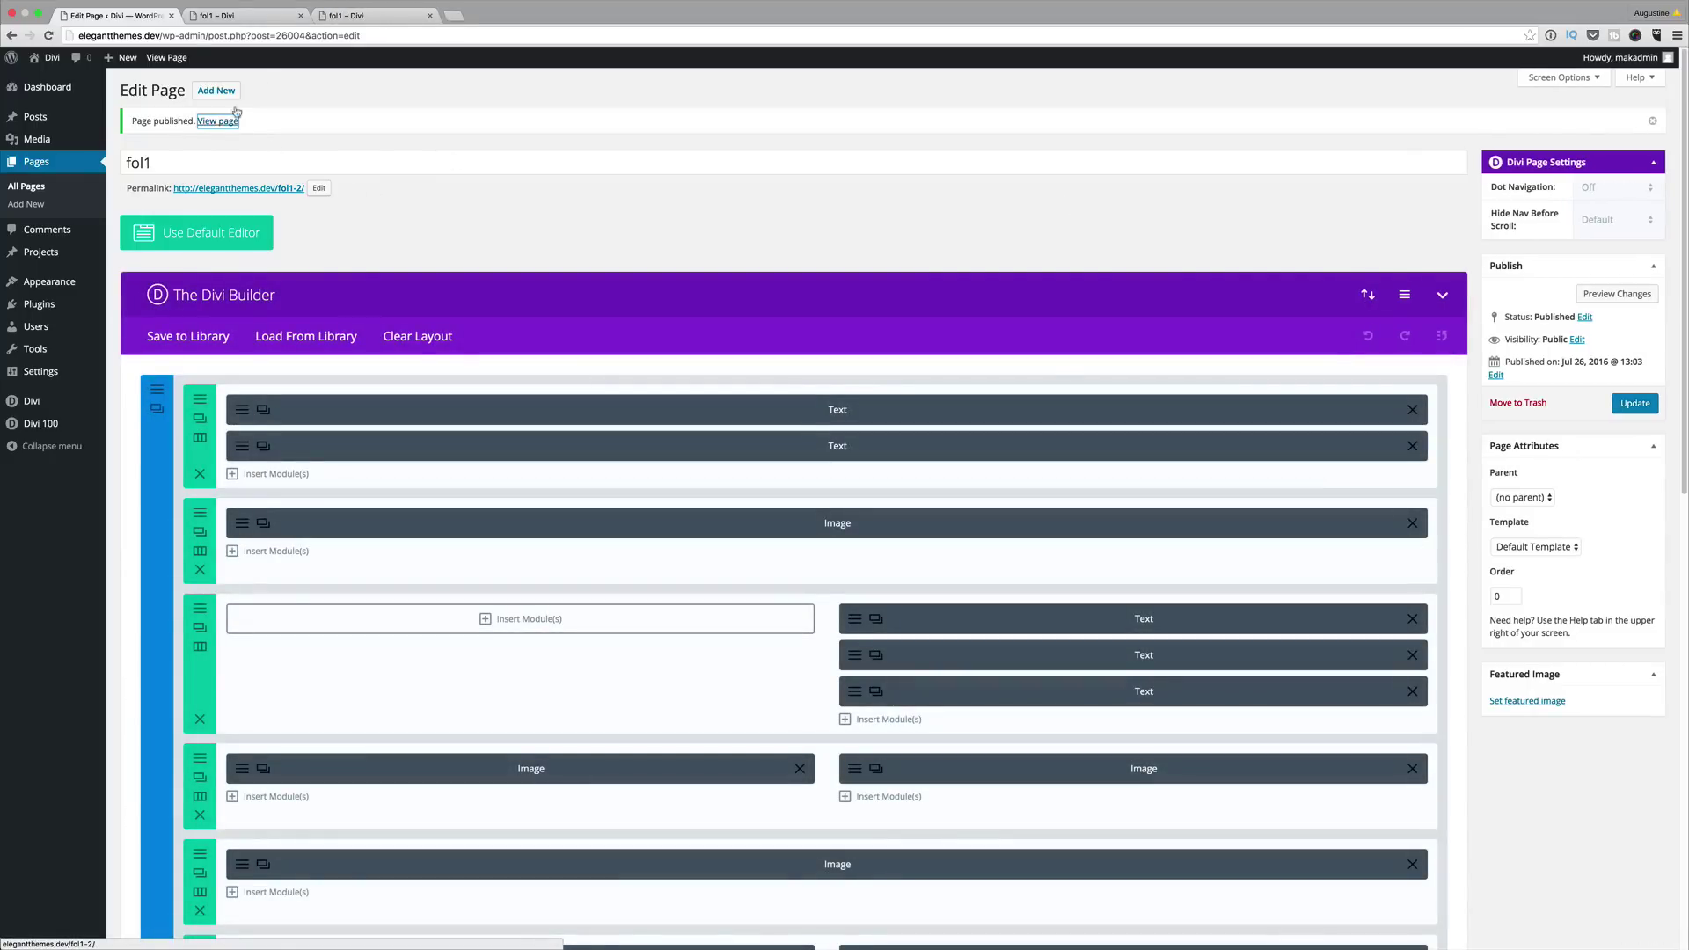
# - Scroll through the live Office Furniture Collection page and back to the top
pyautogui.click(374, 17)
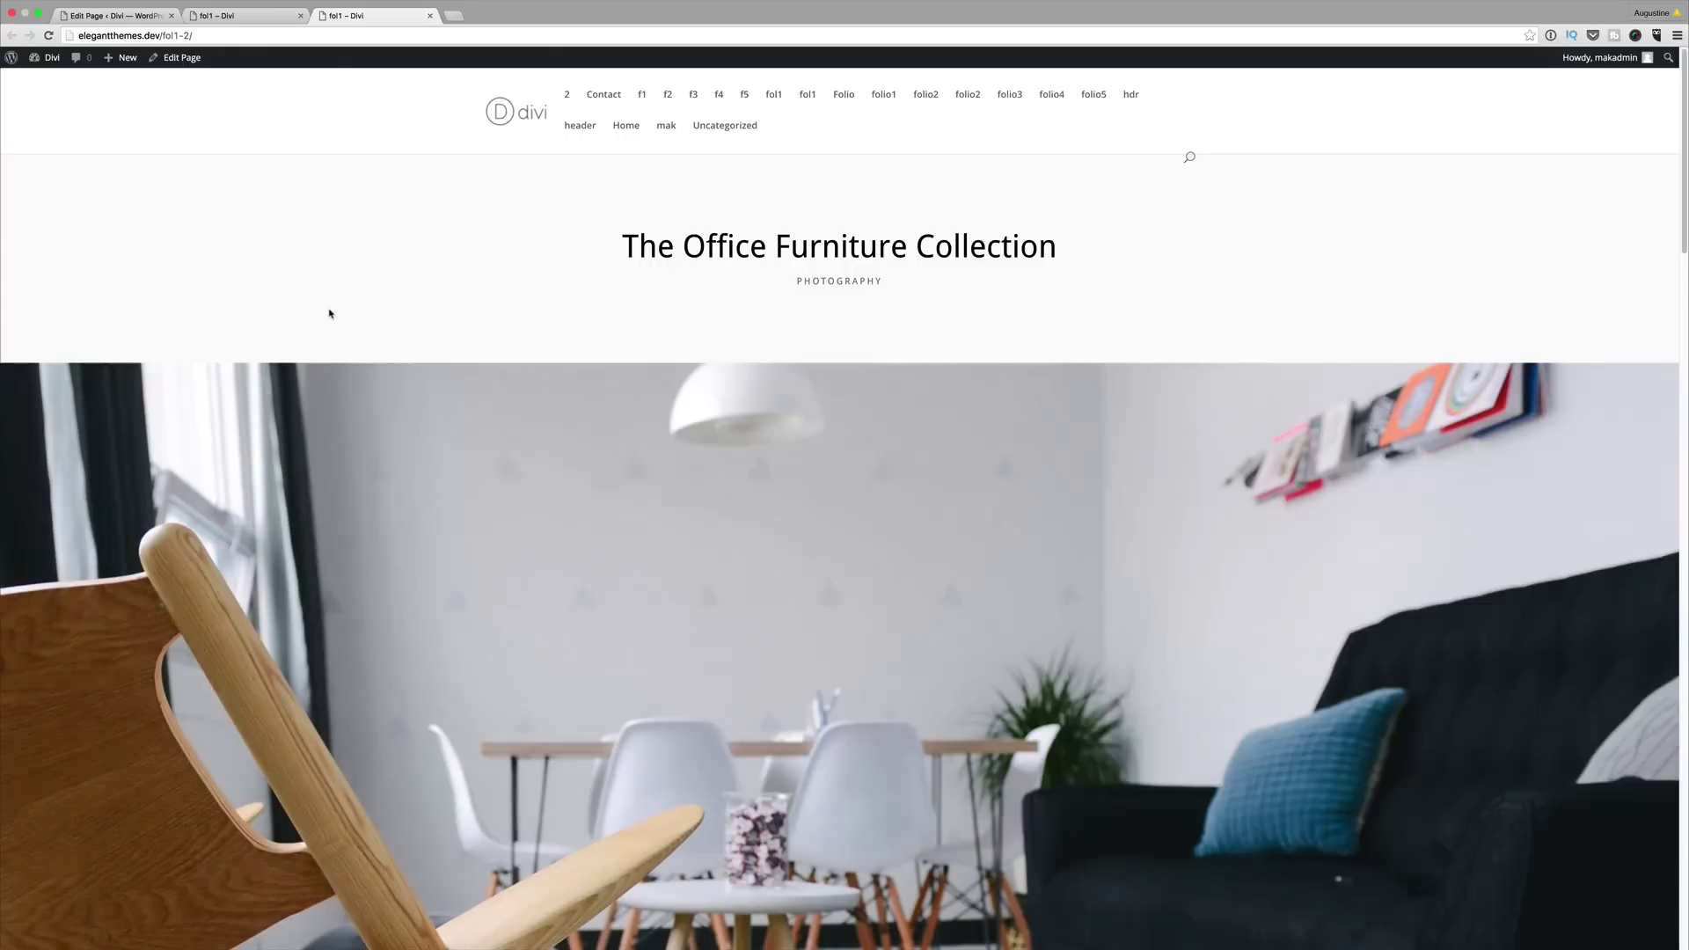
pyautogui.scroll(-5, 364, 314)
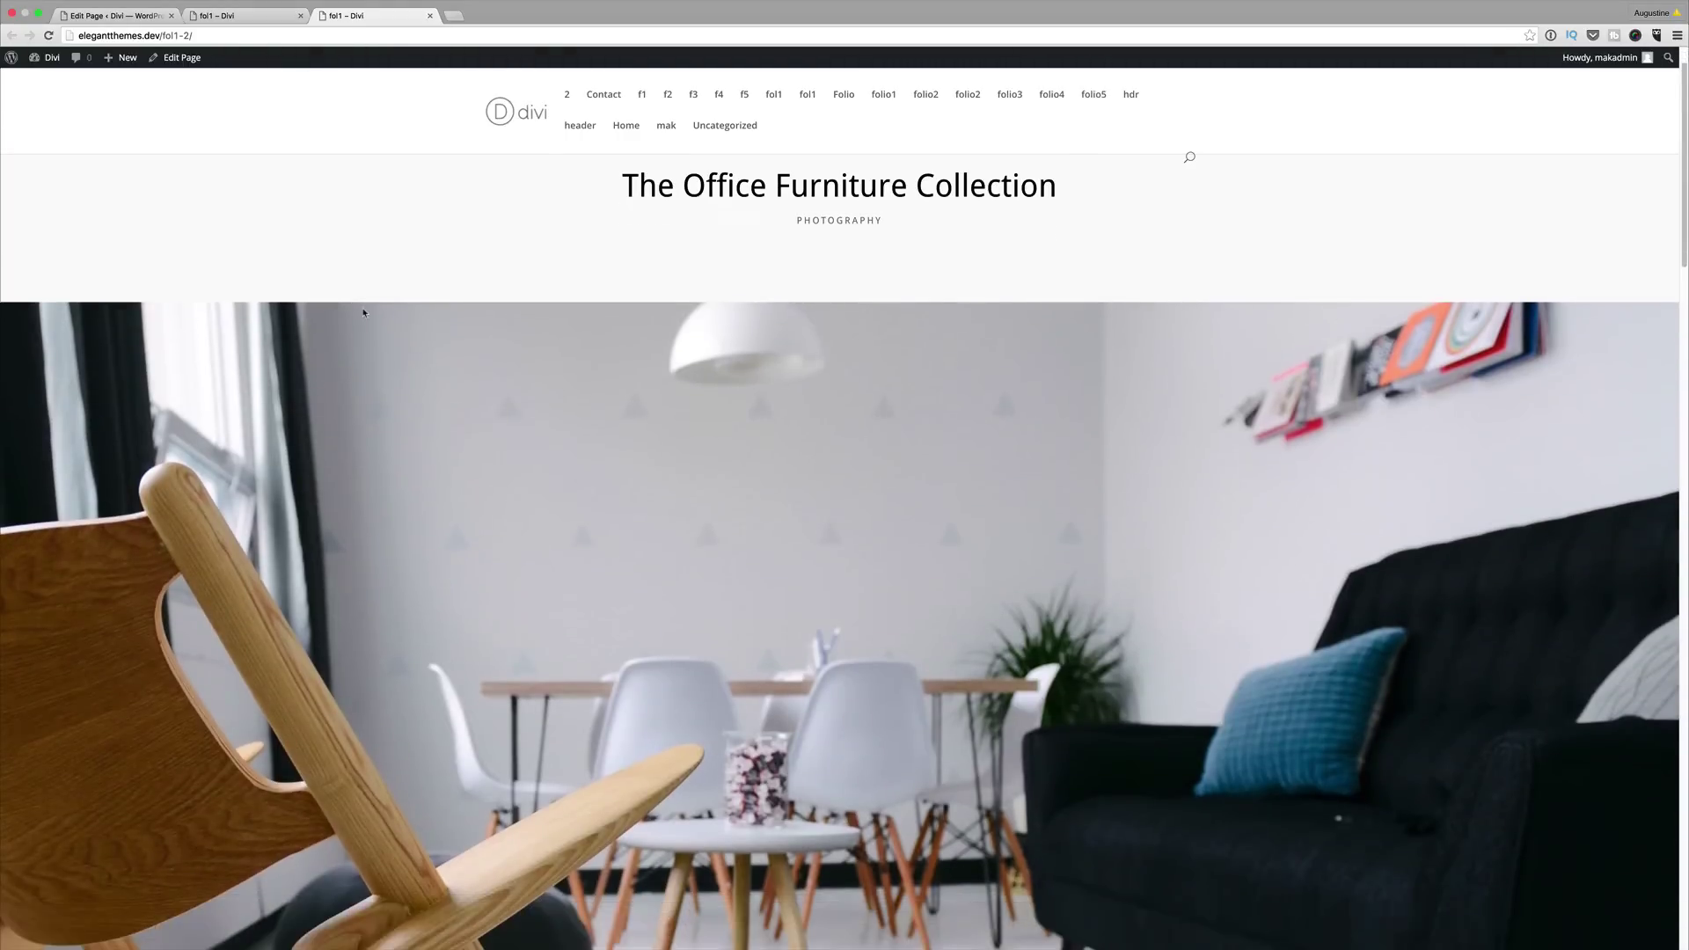
pyautogui.scroll(-1, 363, 313)
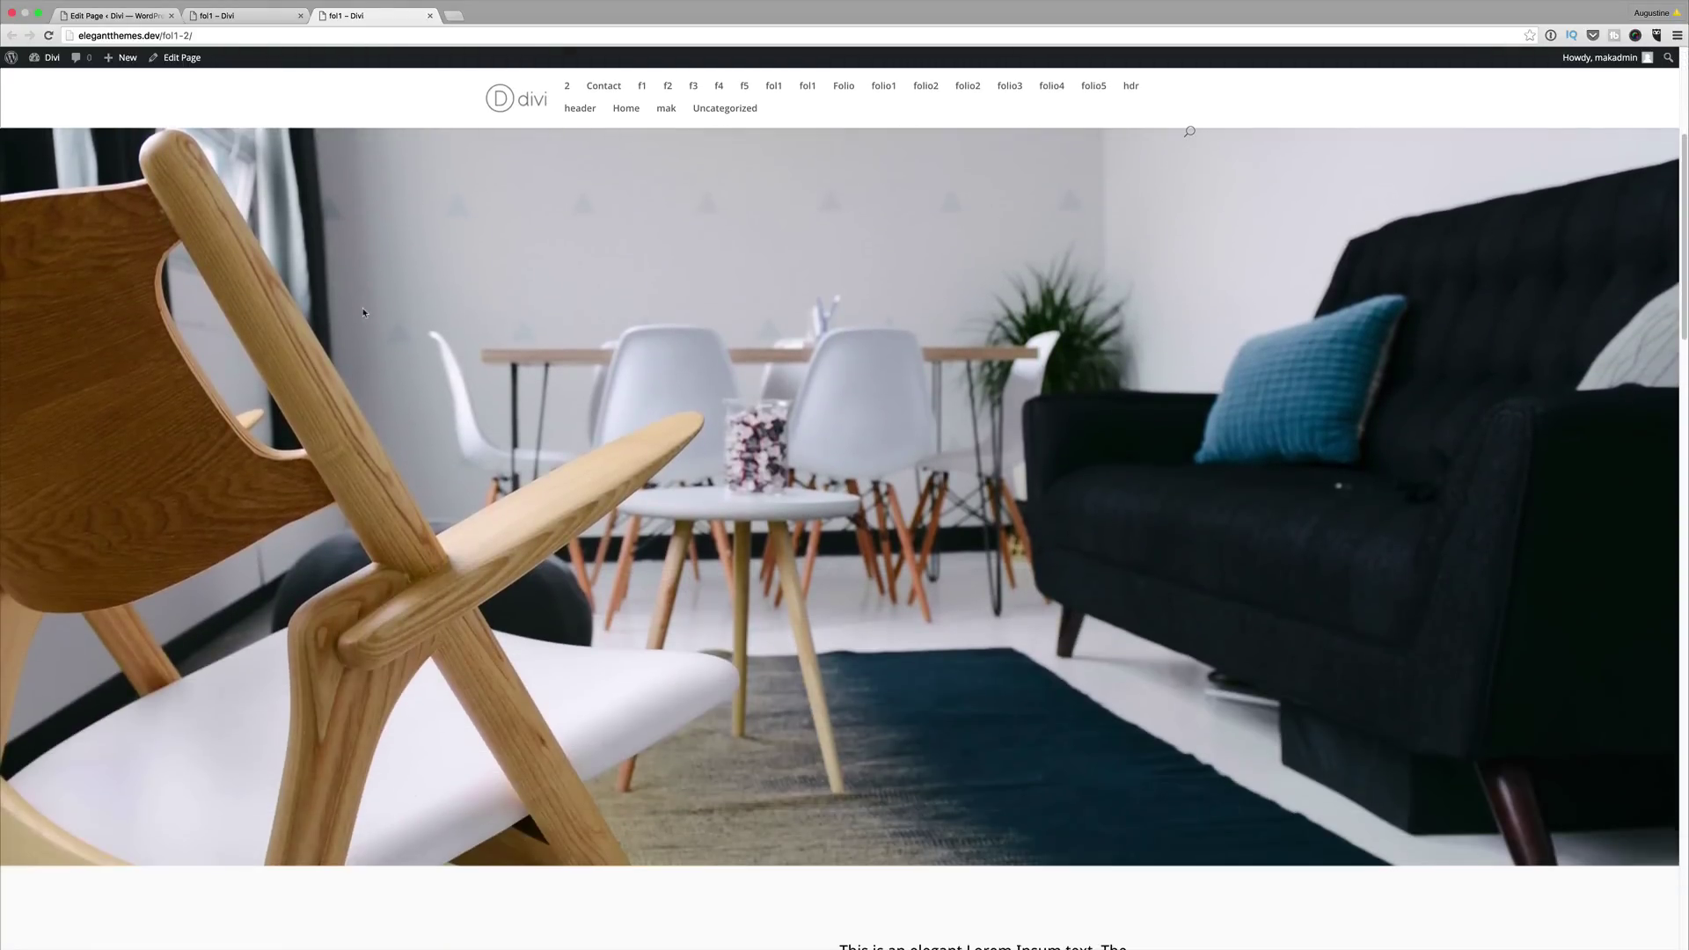
pyautogui.scroll(-10, 727, 428)
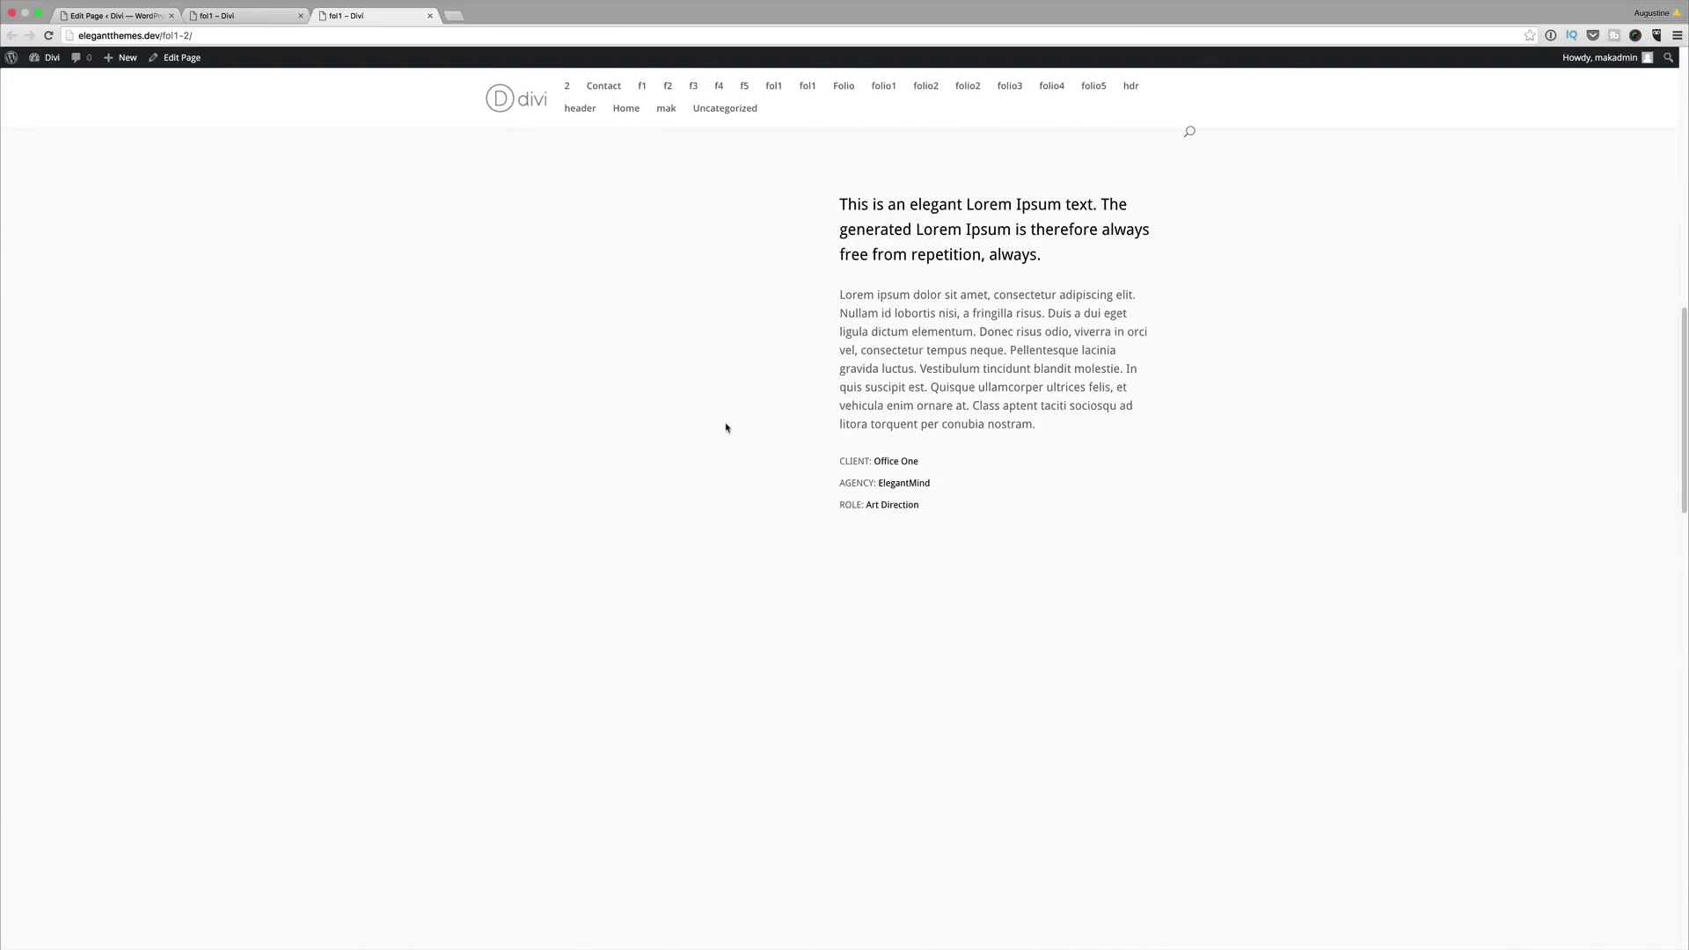
pyautogui.scroll(-8, 727, 428)
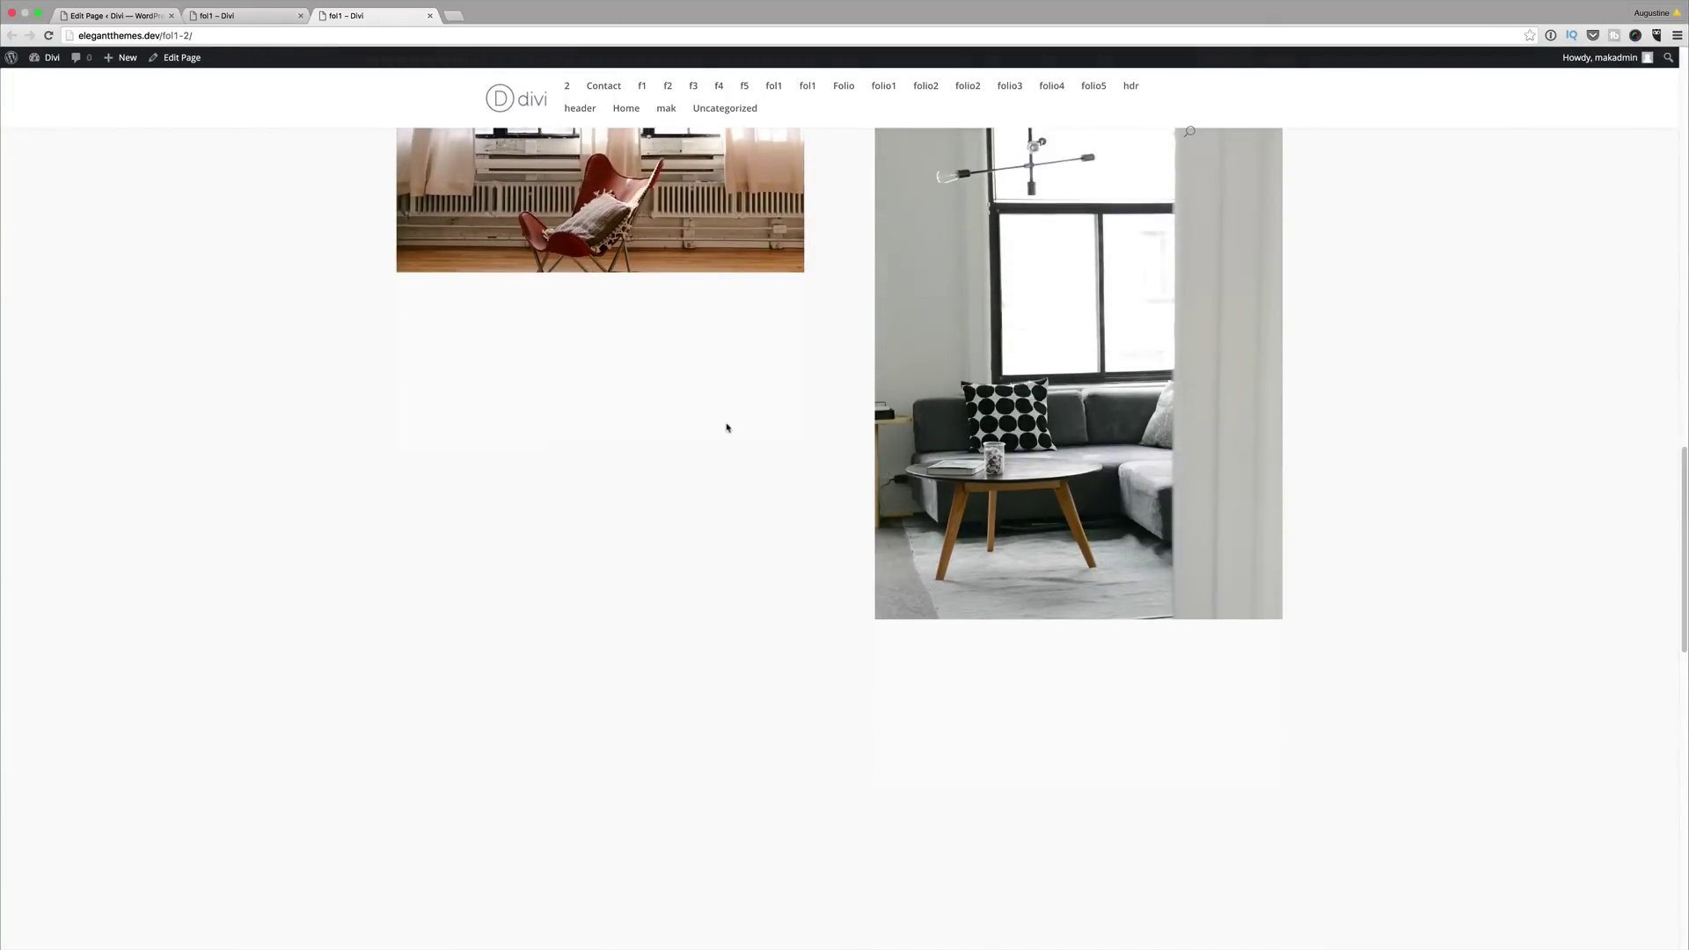
pyautogui.scroll(-10, 727, 427)
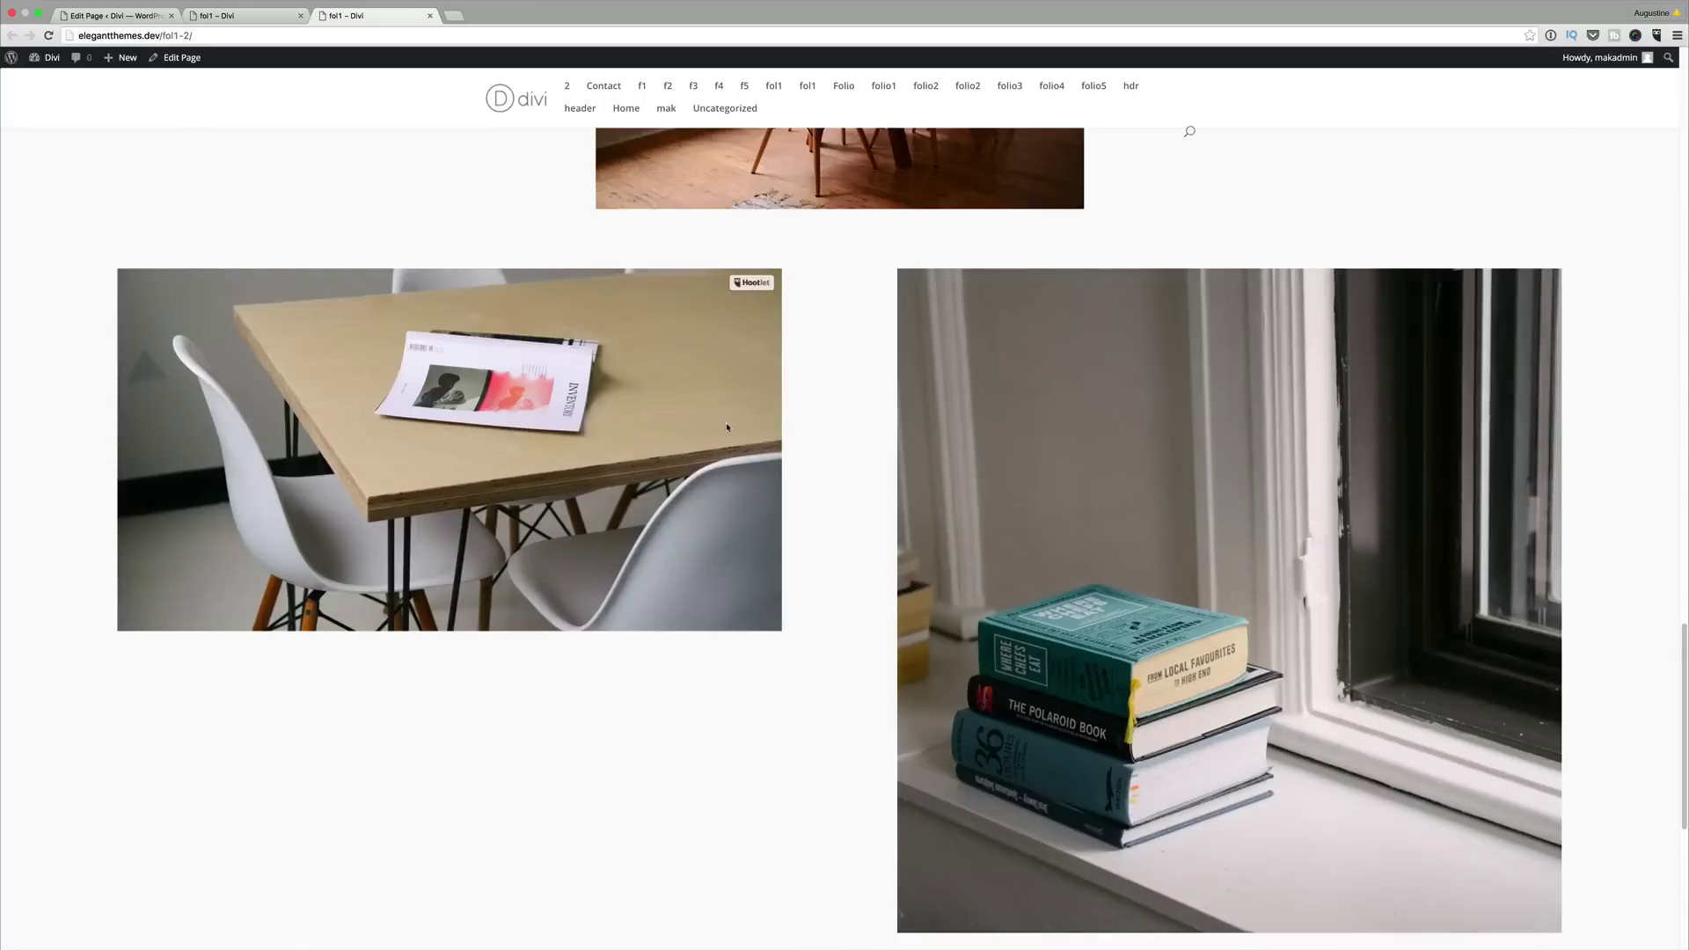
pyautogui.scroll(10, 726, 428)
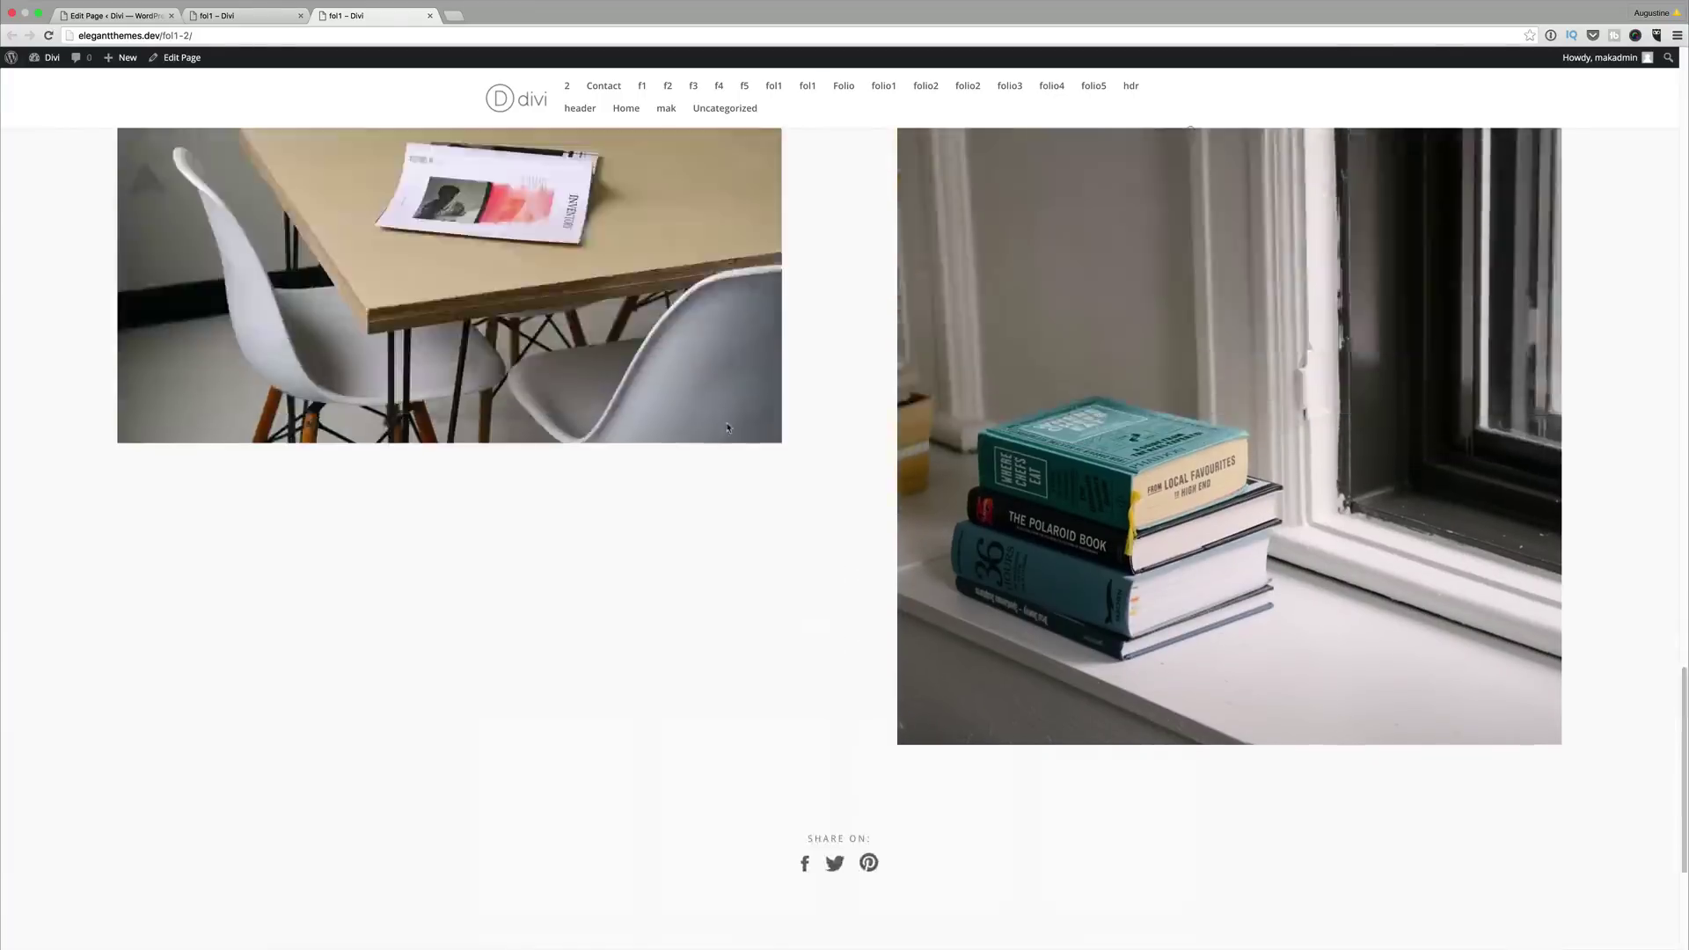
pyautogui.scroll(15, 726, 428)
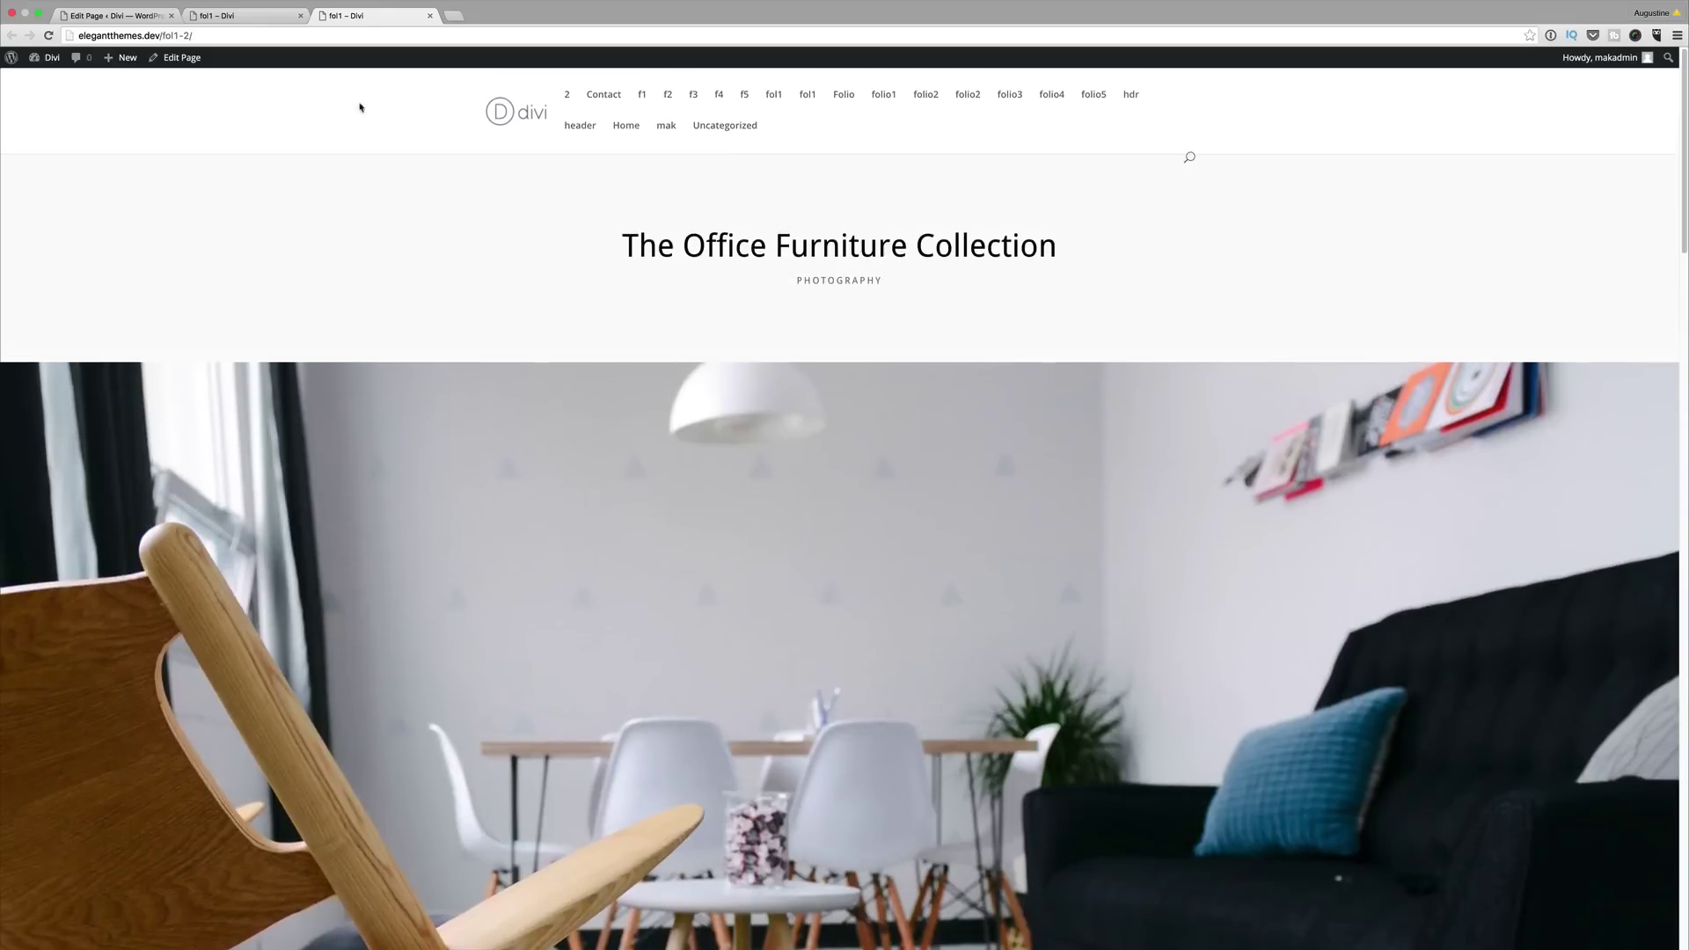
# - Create page fol3 from the Folio Single #3 library layout in the Divi Builder and publish it
pyautogui.click(134, 16)
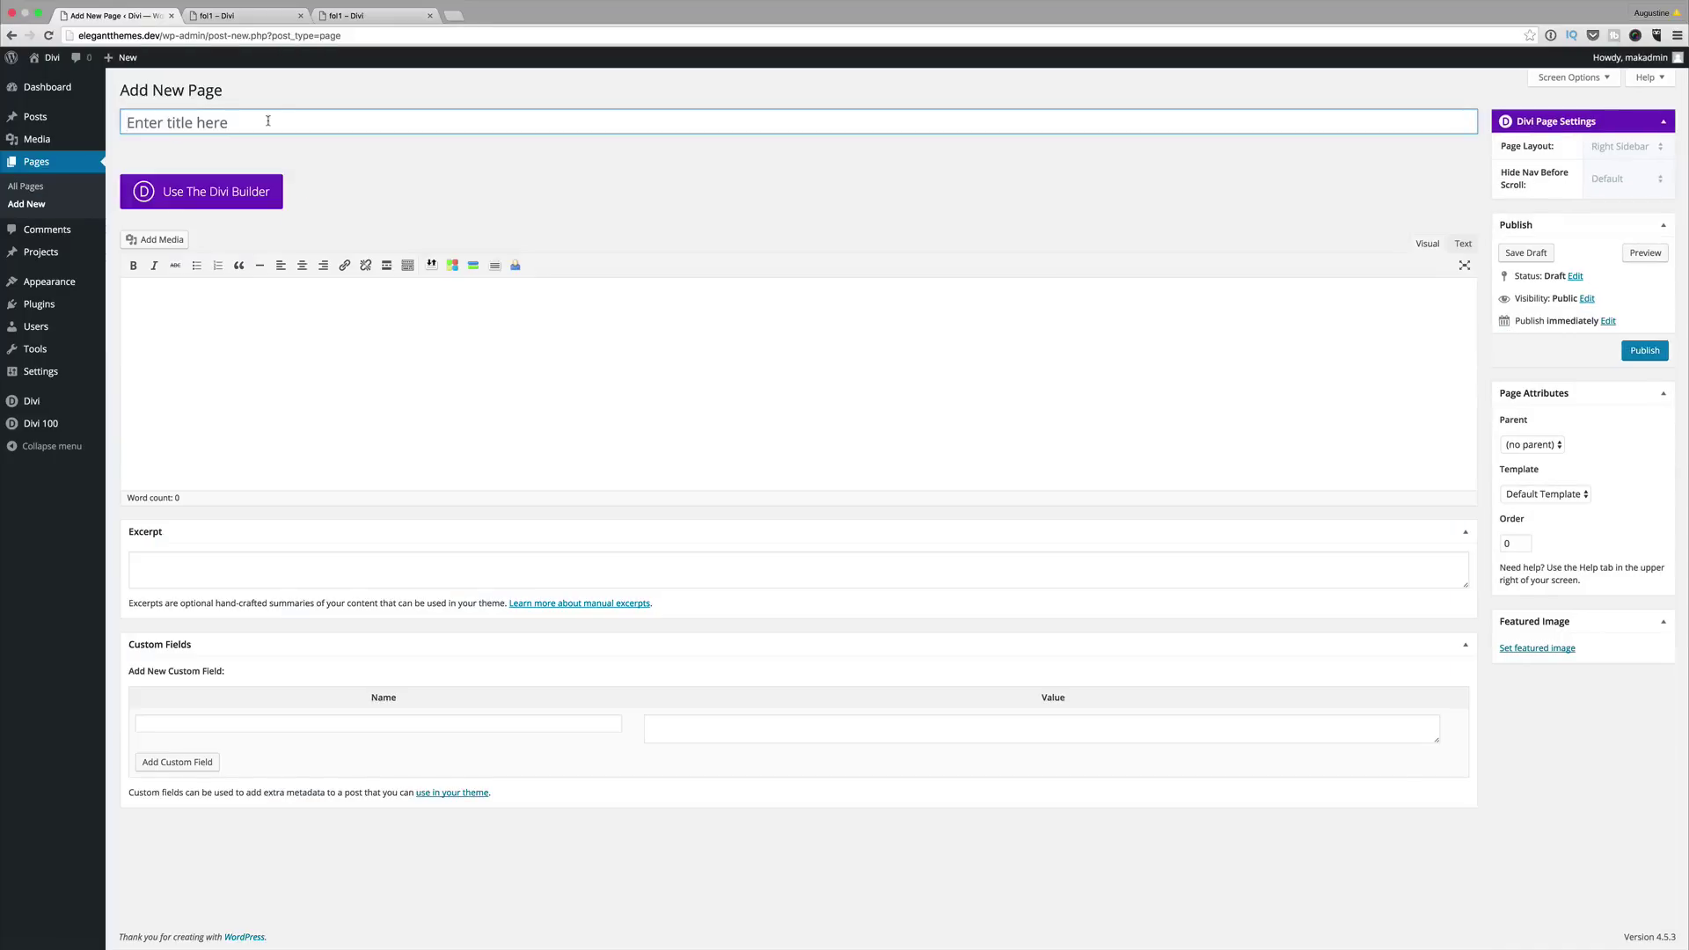
pyautogui.write('fol3')
pyautogui.click(194, 191)
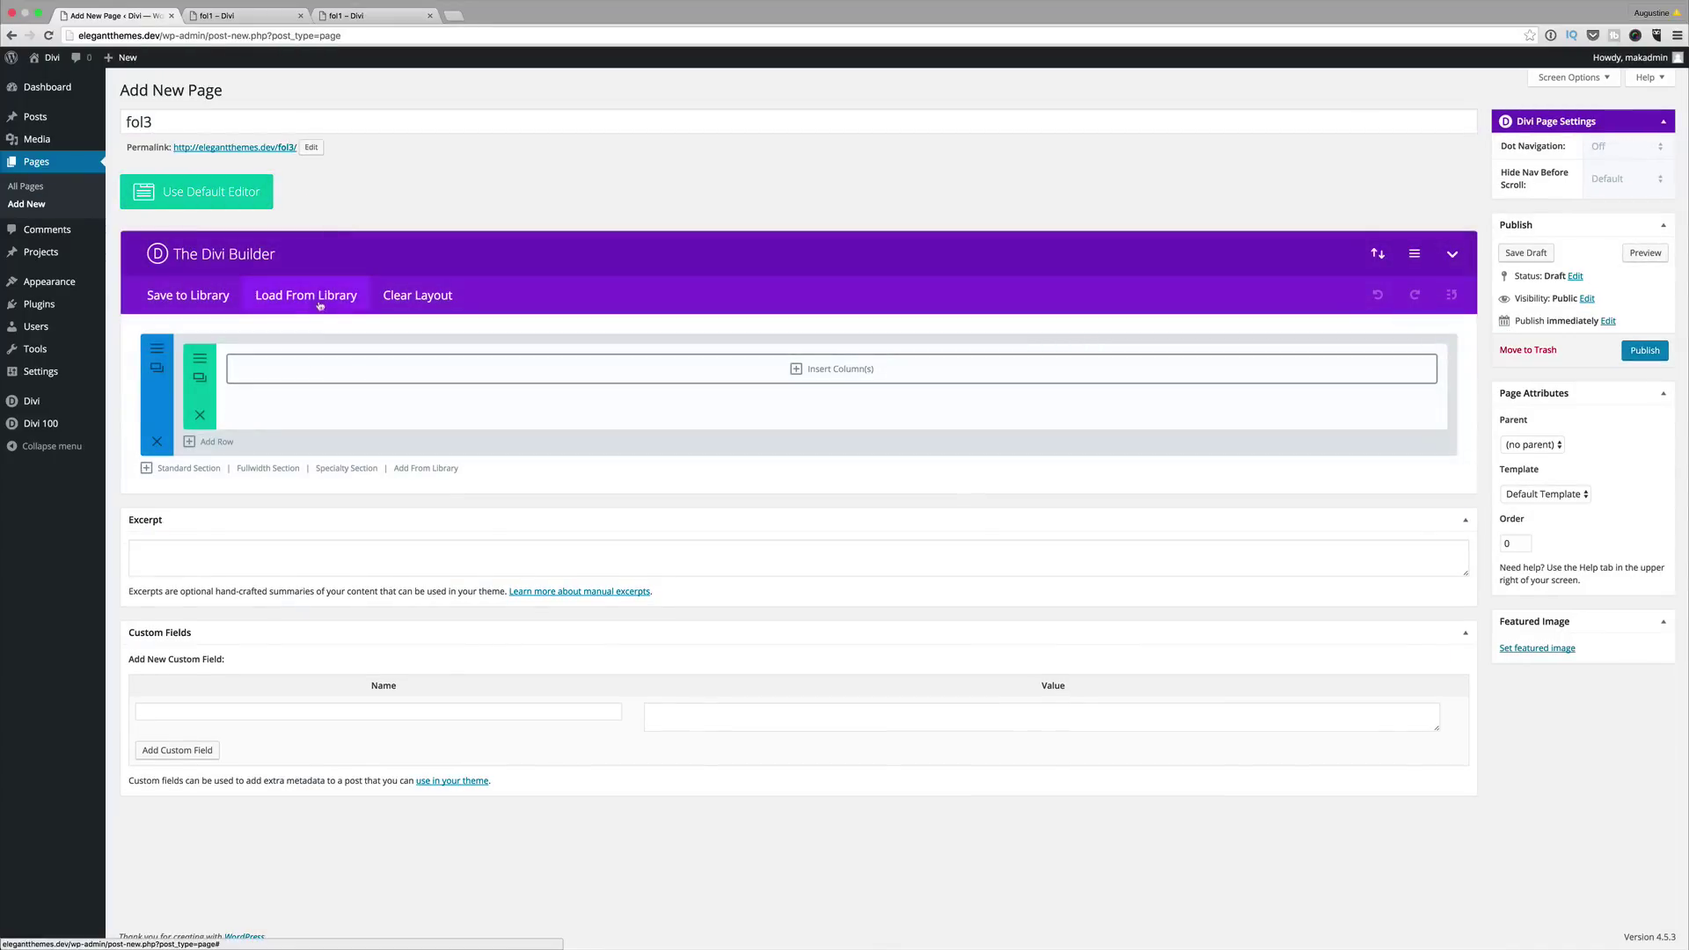
pyautogui.click(321, 298)
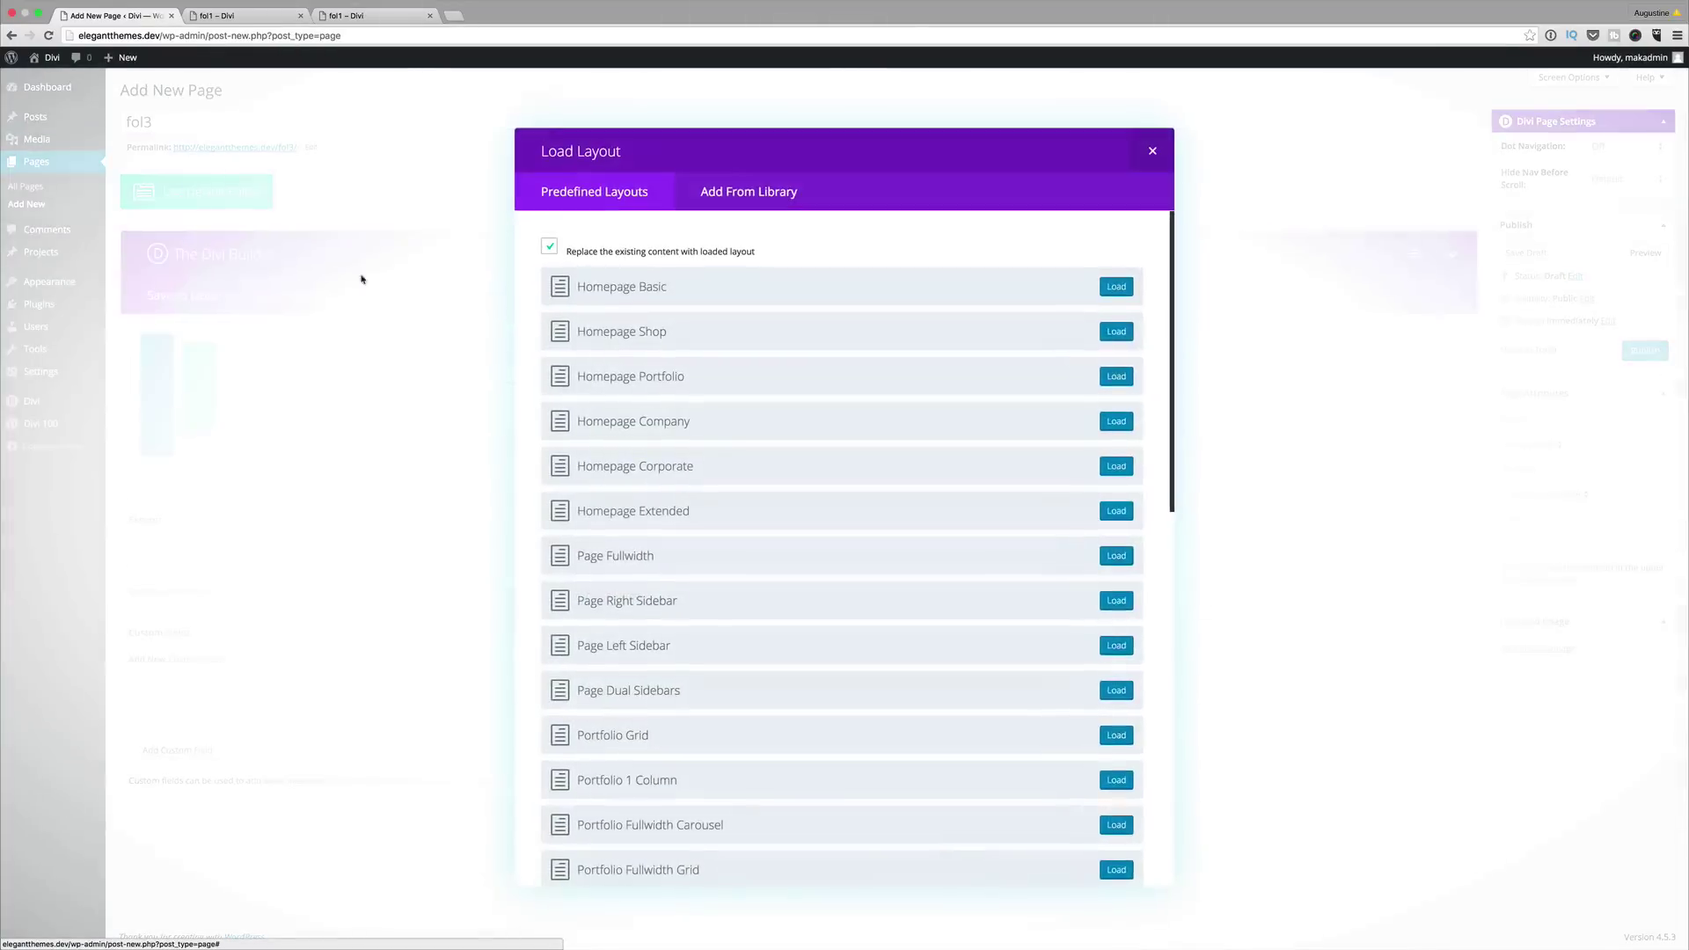
pyautogui.click(756, 193)
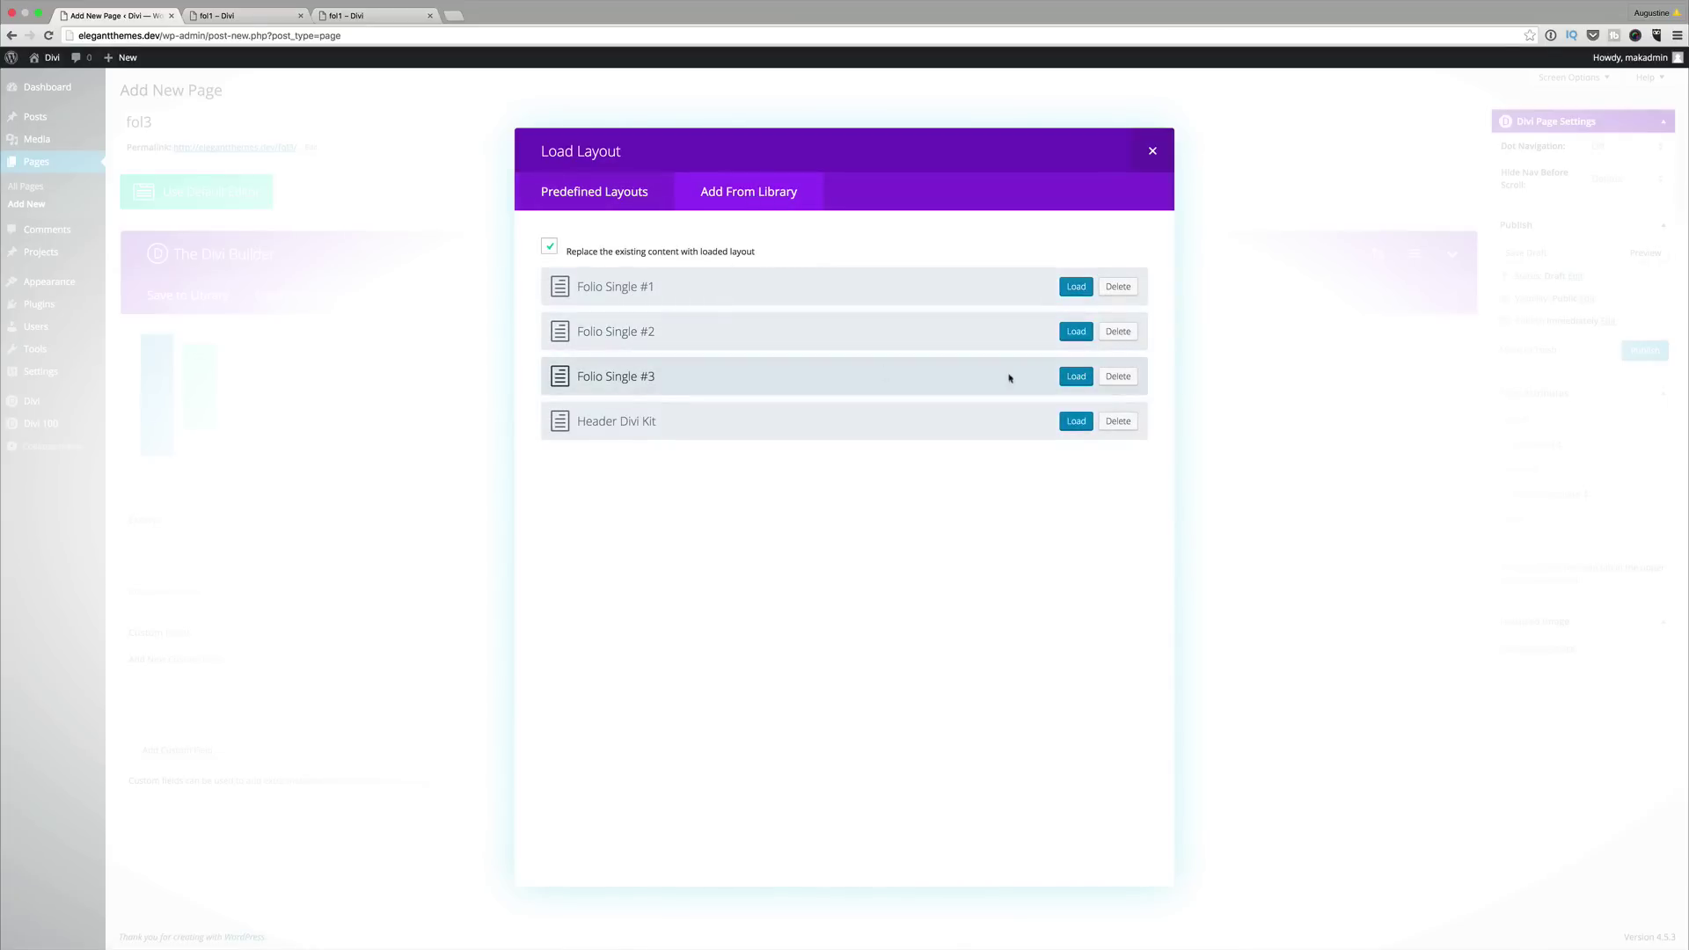
pyautogui.click(1077, 378)
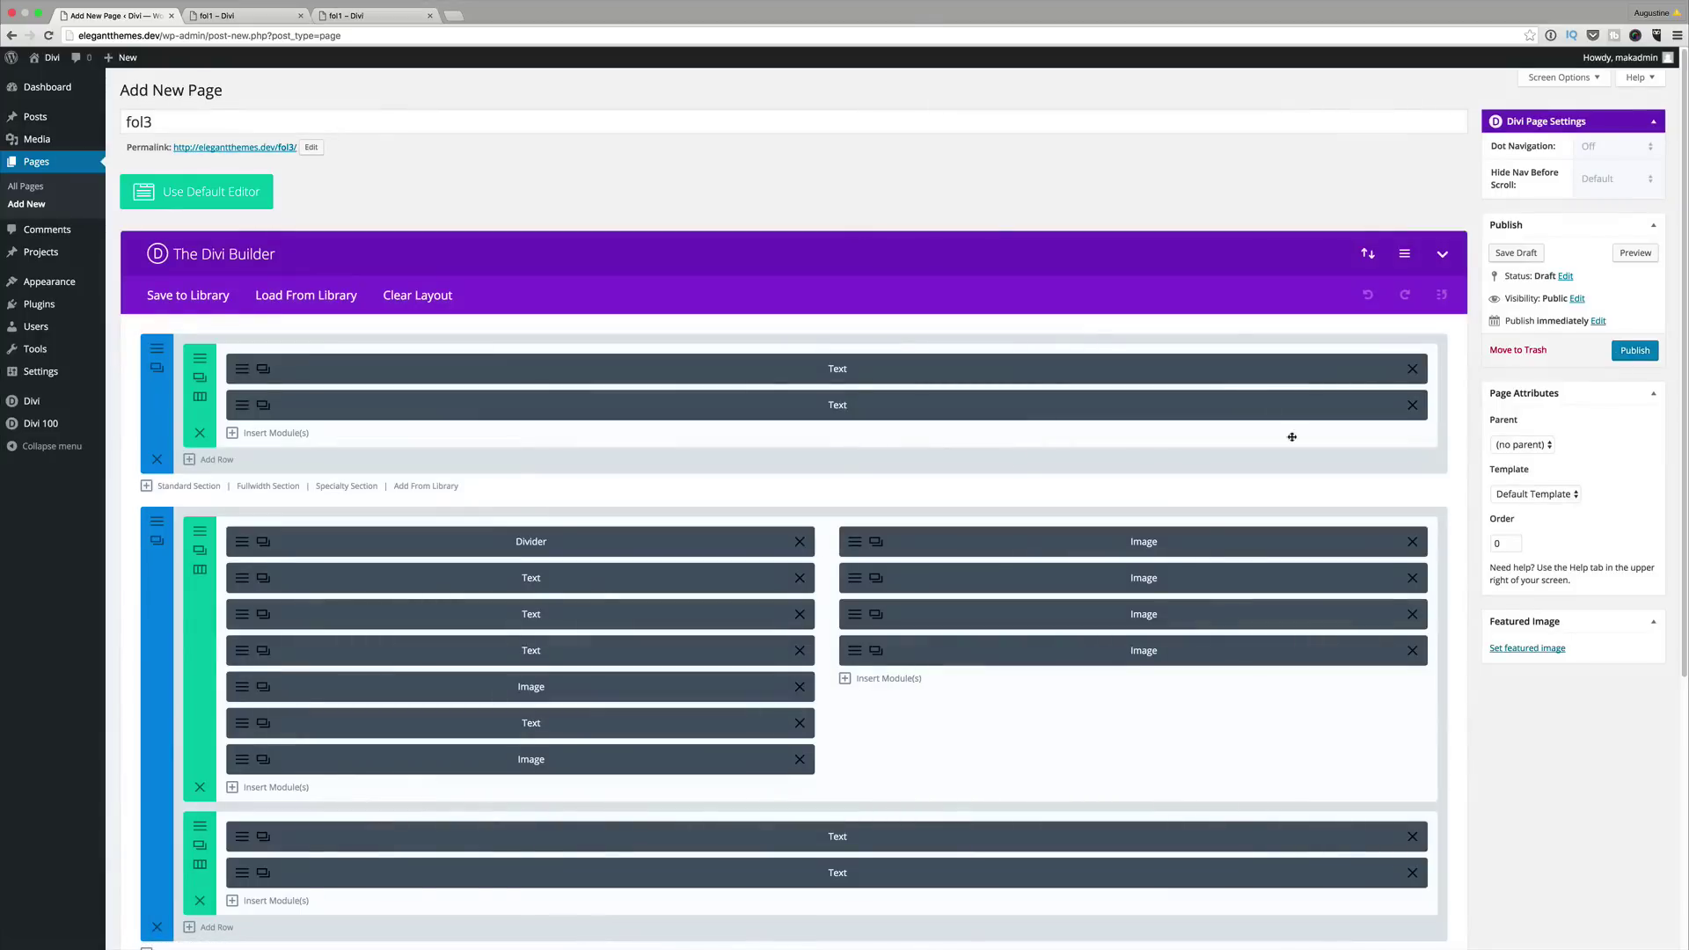
pyautogui.click(1634, 351)
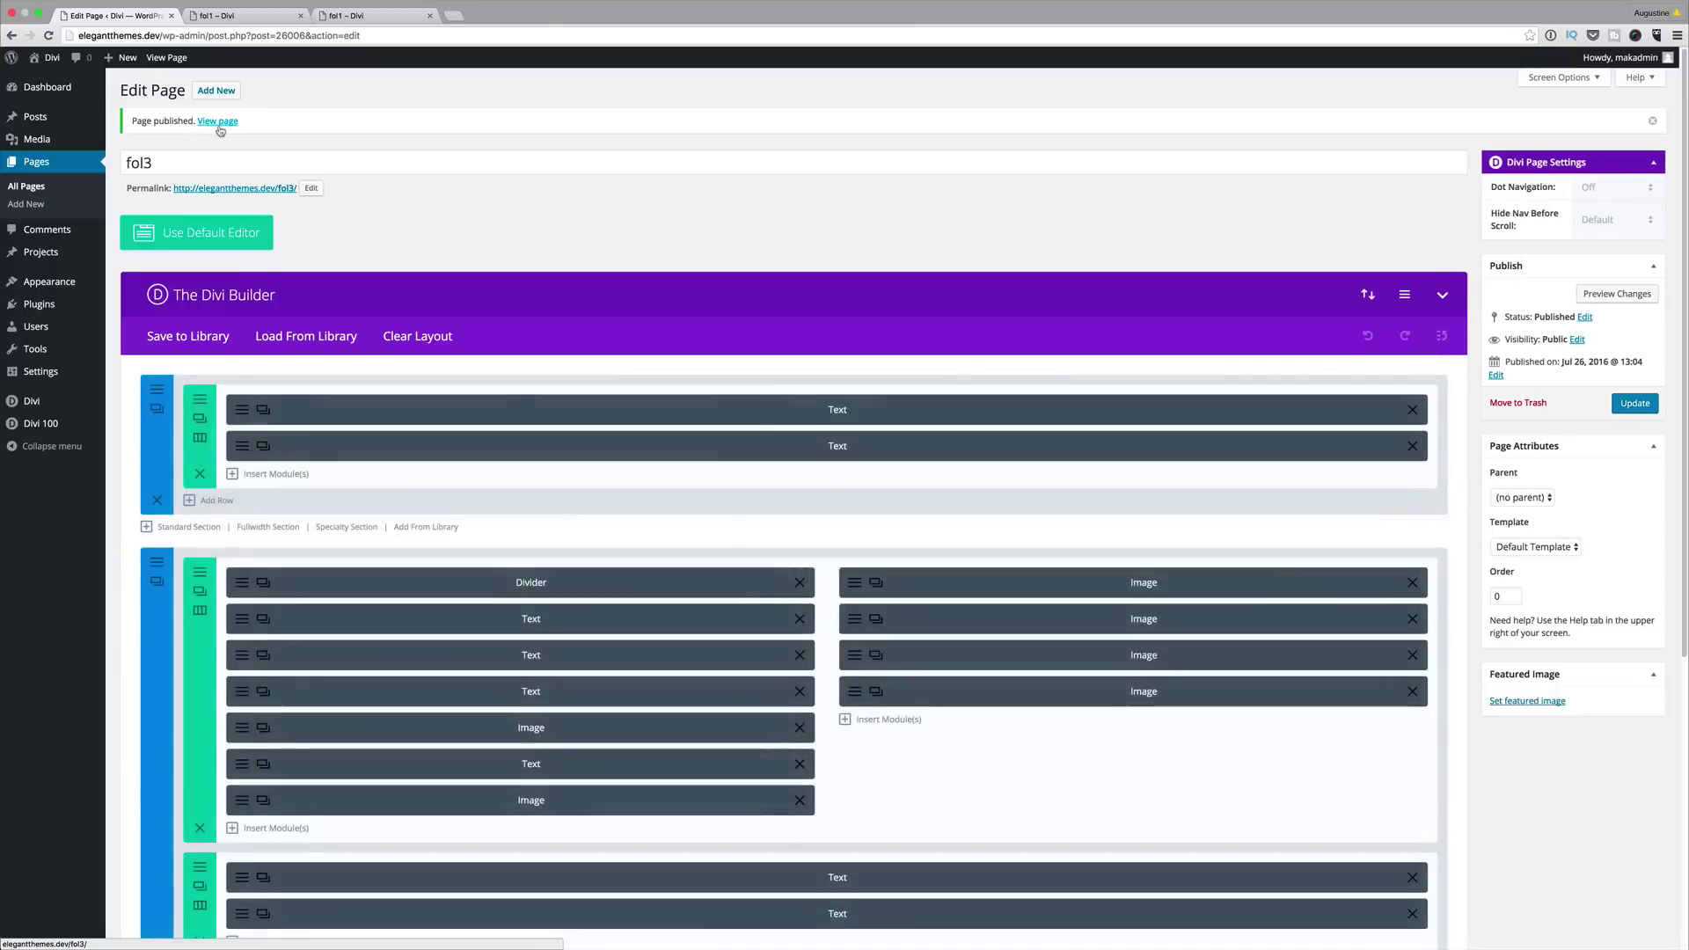
# - View the live fol3 page and scroll through The Life Collection photo grid
pyautogui.click(220, 121)
pyautogui.scroll(-5, 699, 445)
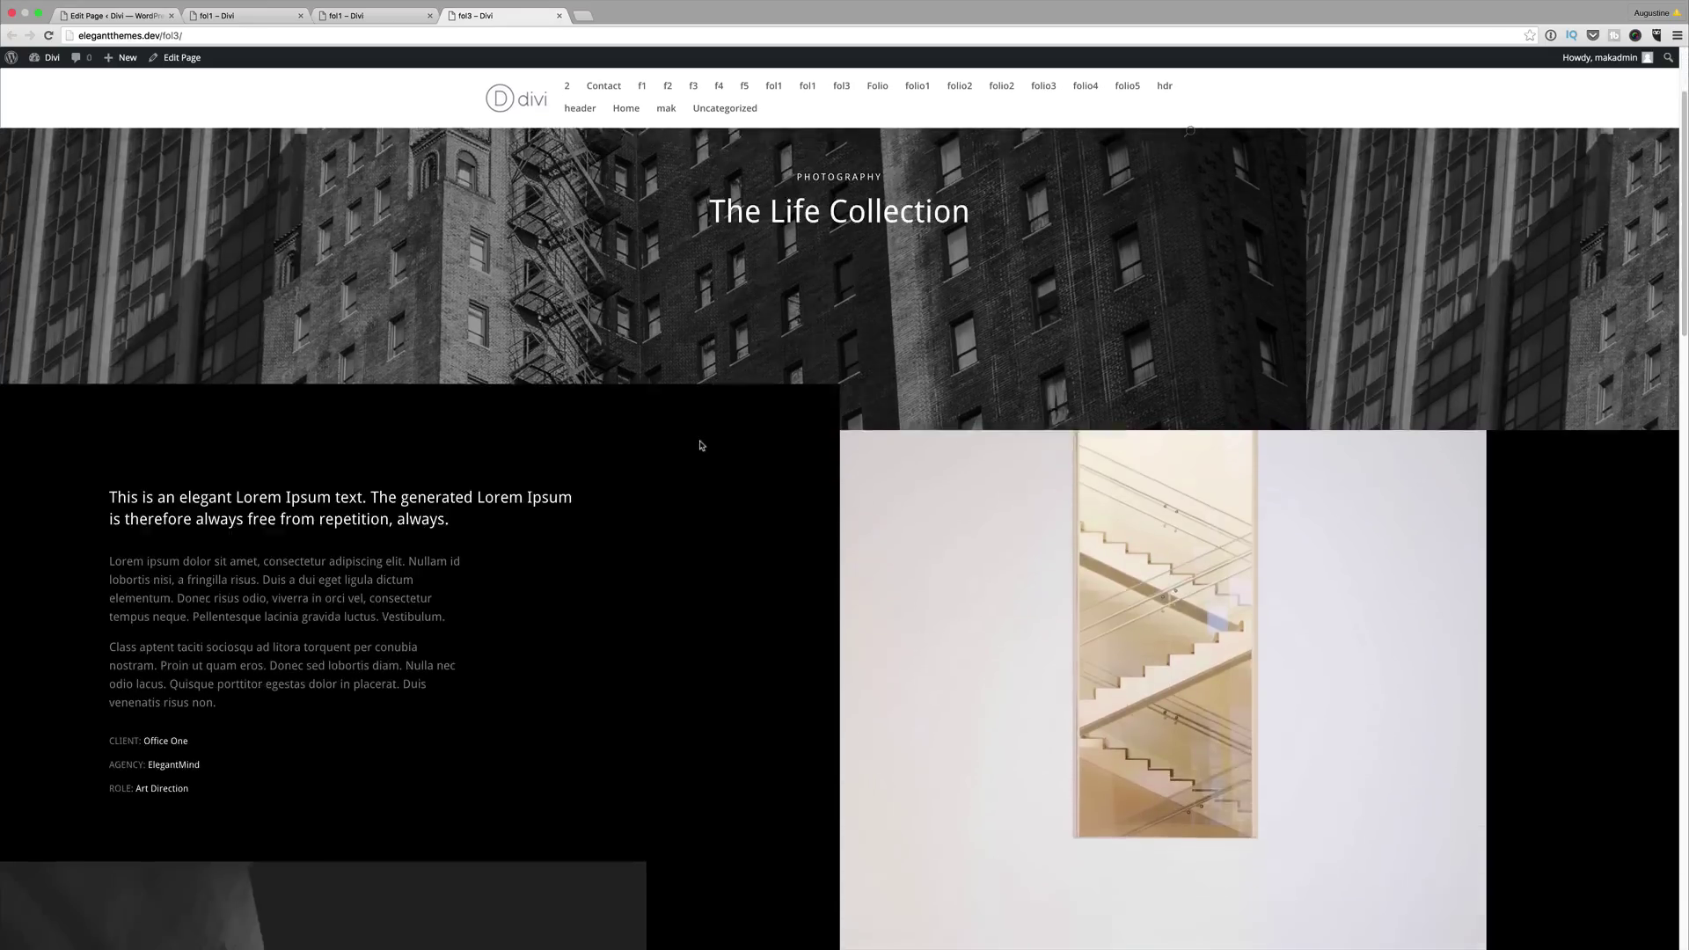
pyautogui.scroll(-10, 701, 445)
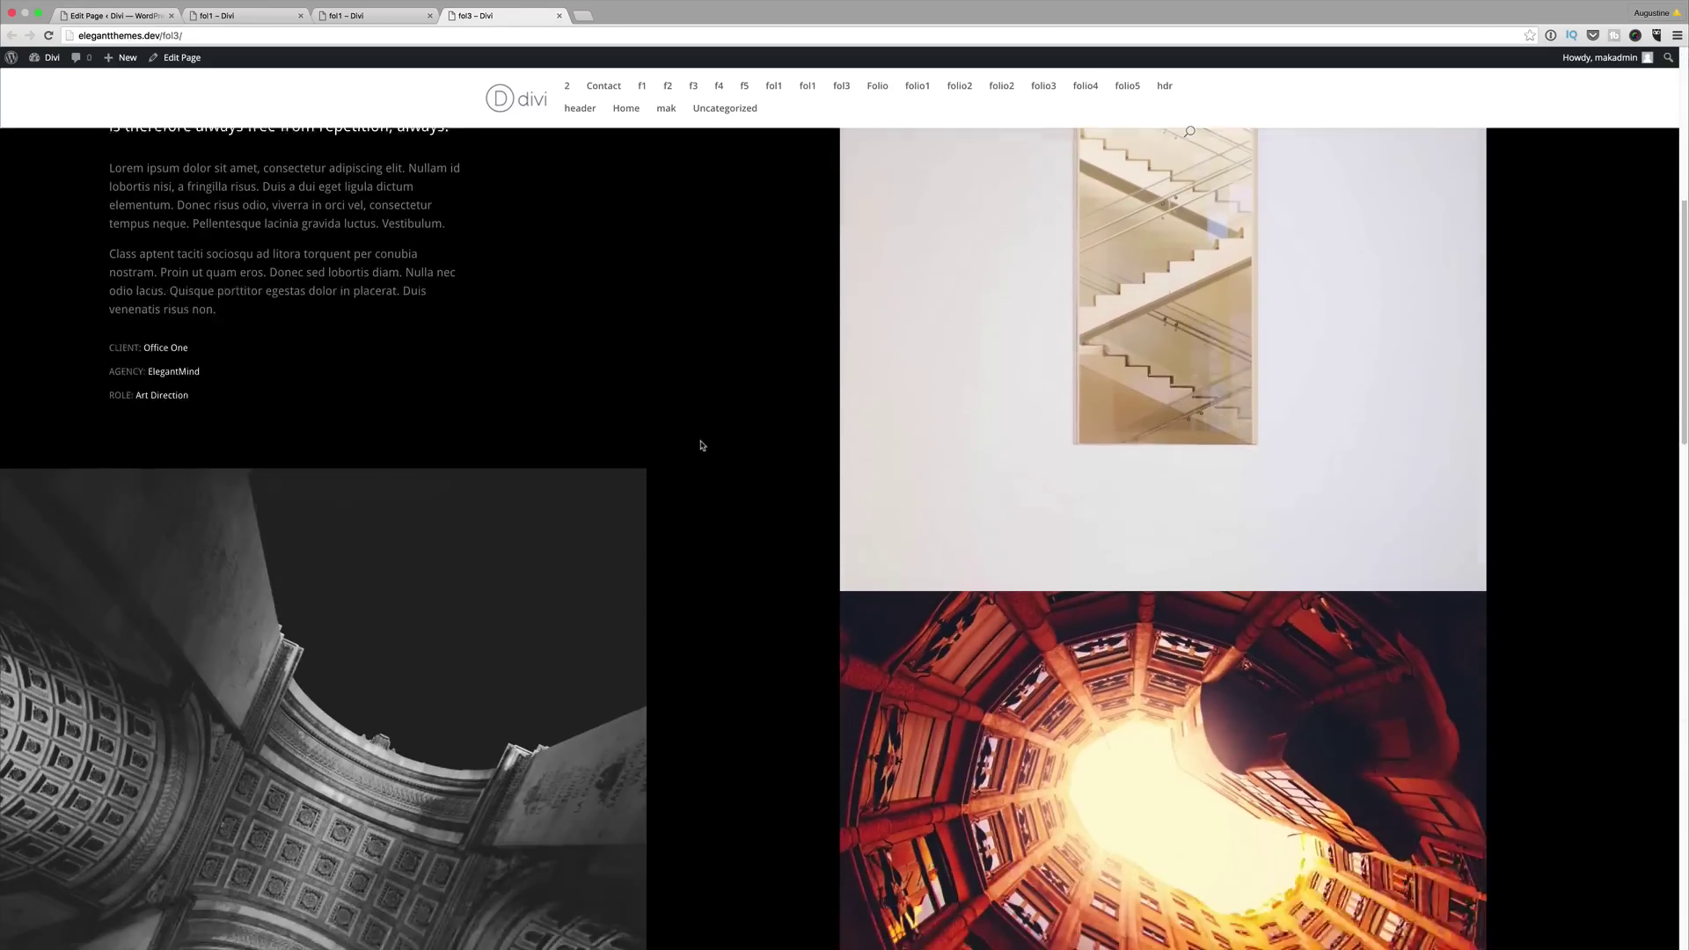
pyautogui.scroll(-9, 701, 445)
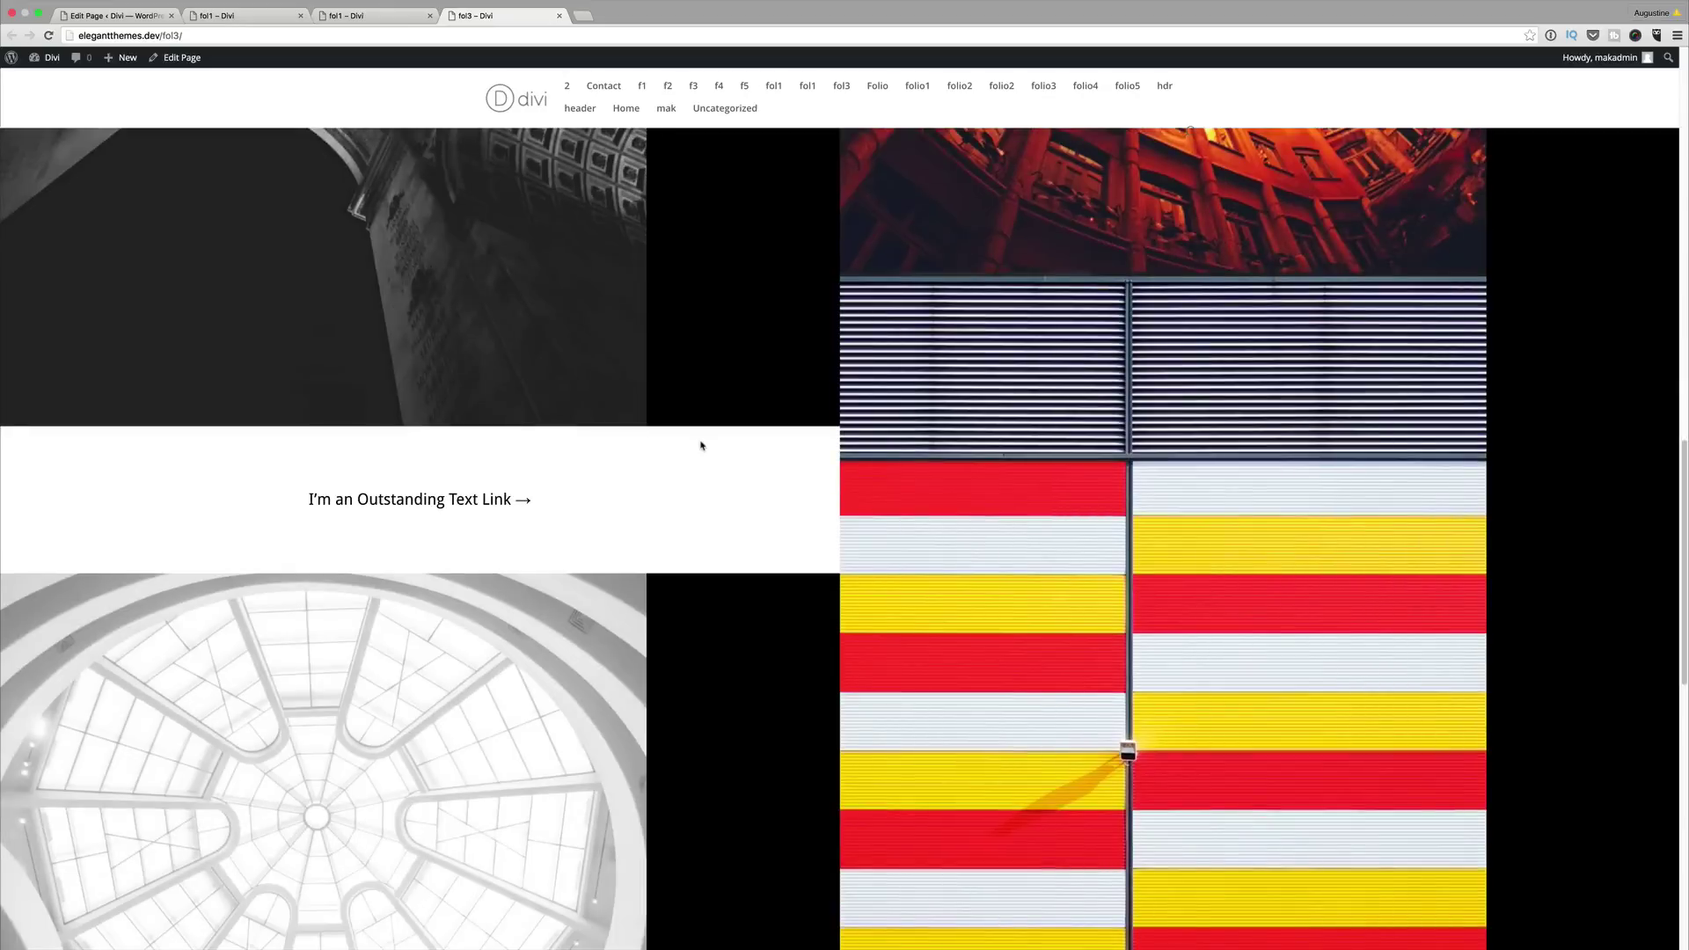
pyautogui.scroll(-13, 826, 440)
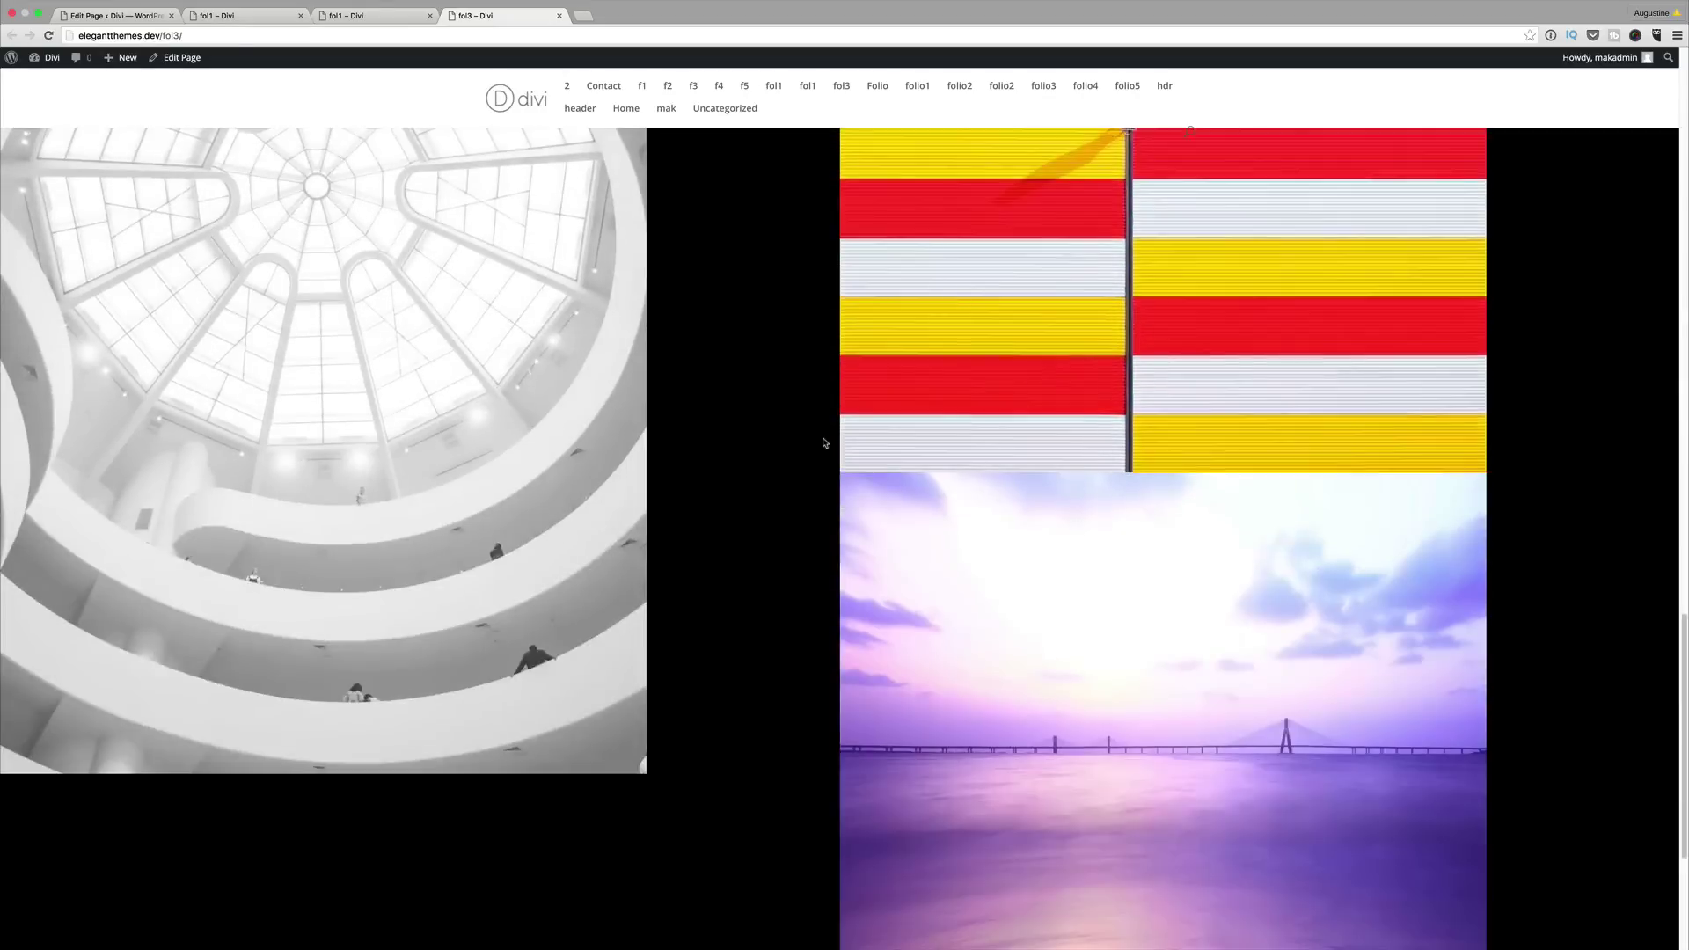
pyautogui.scroll(20, 824, 441)
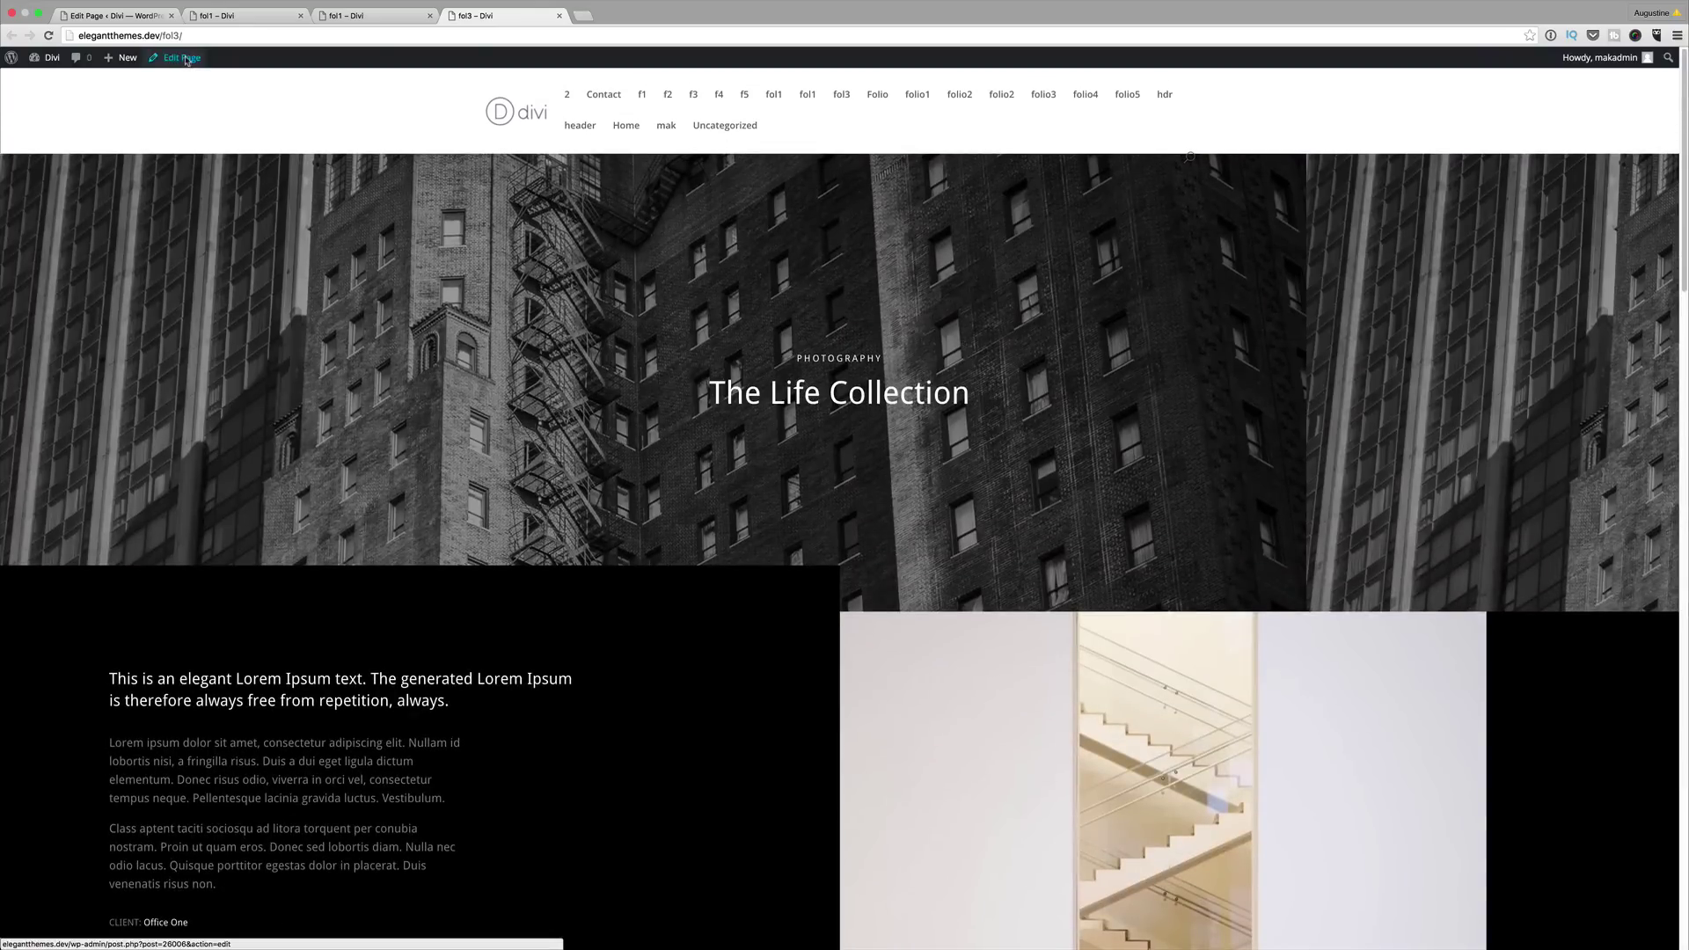
# - Reopen fol3 for editing and review the intro Text module's paragraph, then close its settings
pyautogui.click(182, 58)
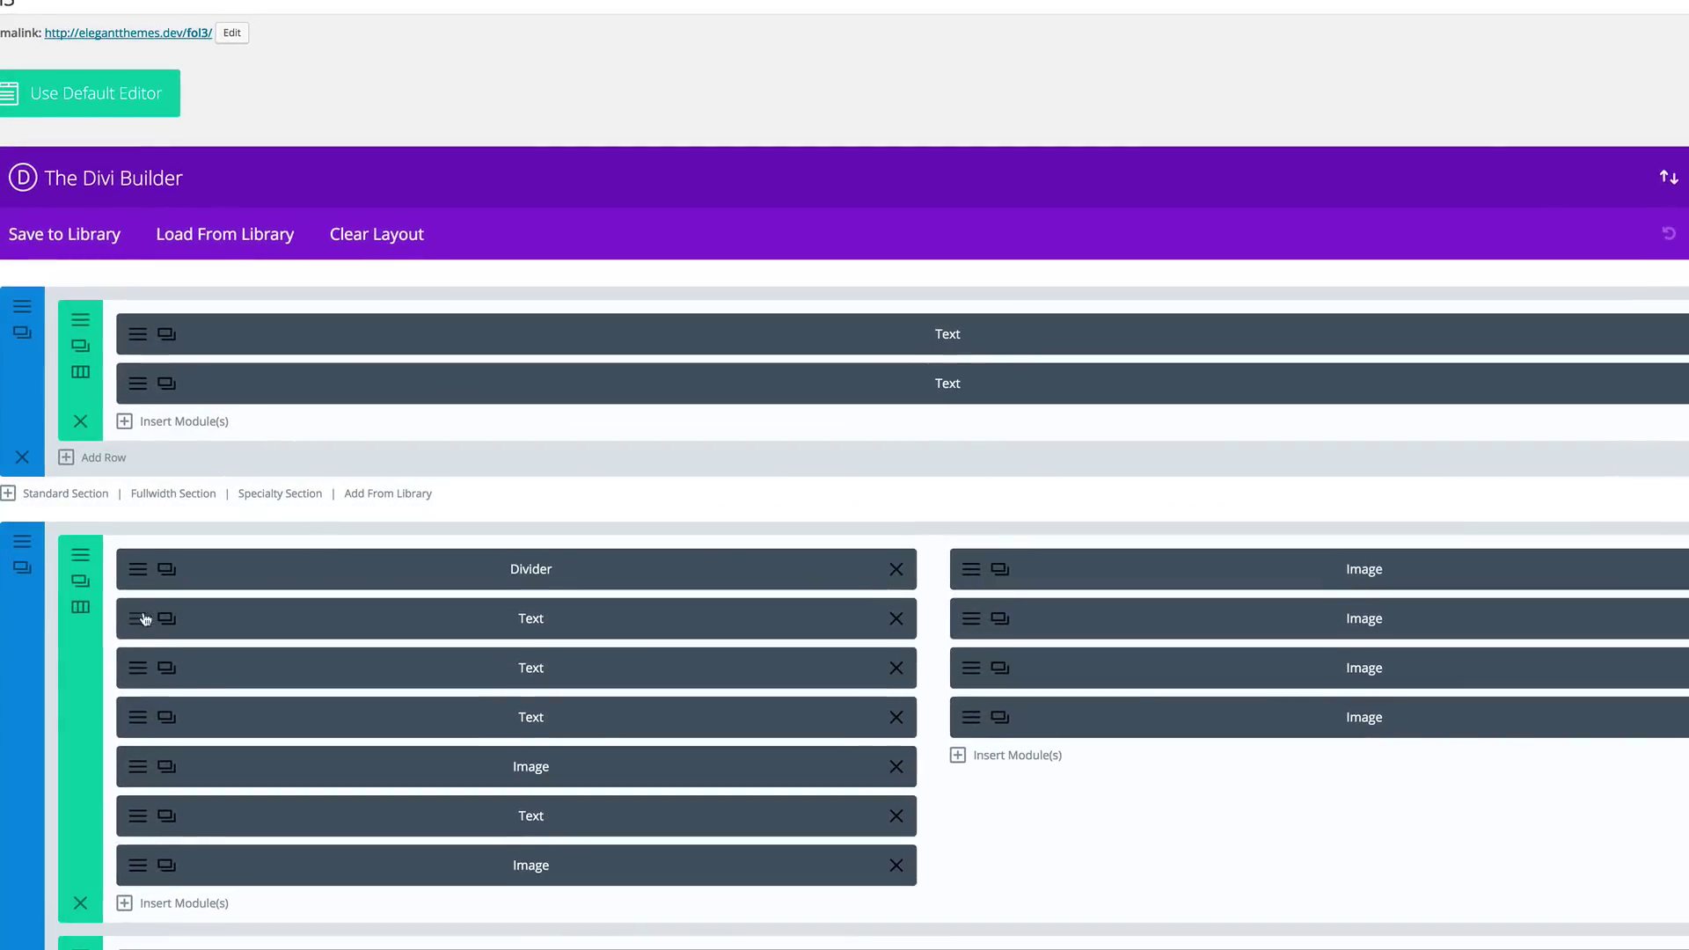
pyautogui.click(139, 618)
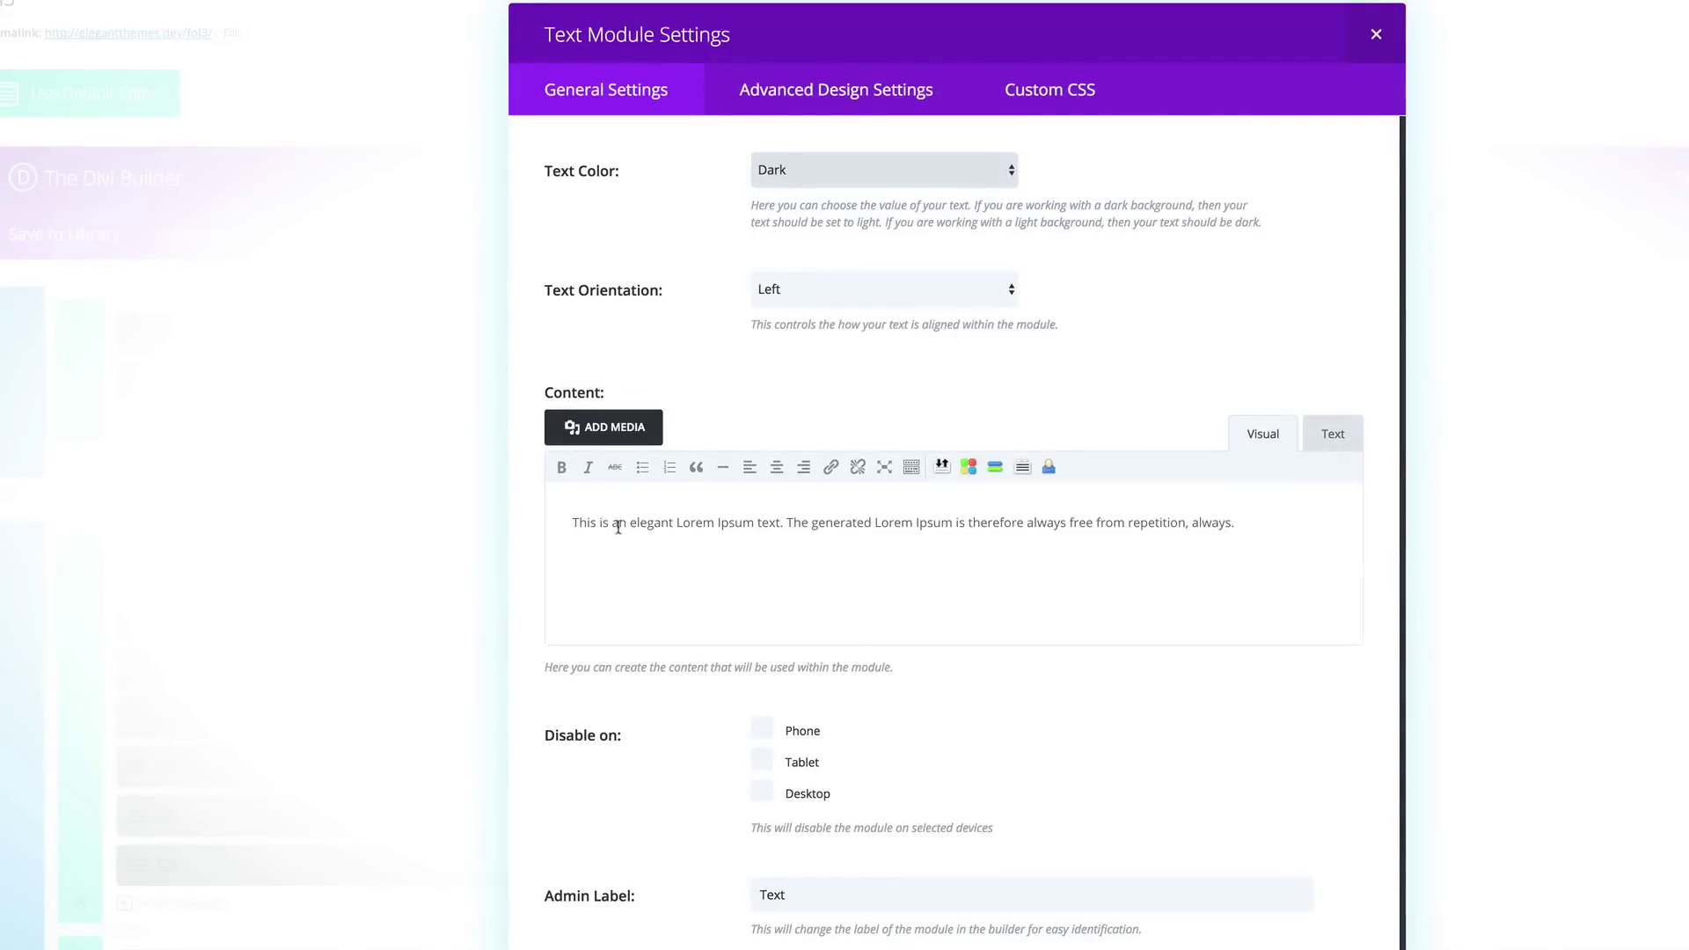
pyautogui.moveTo(573, 522); pyautogui.dragTo(844, 548)
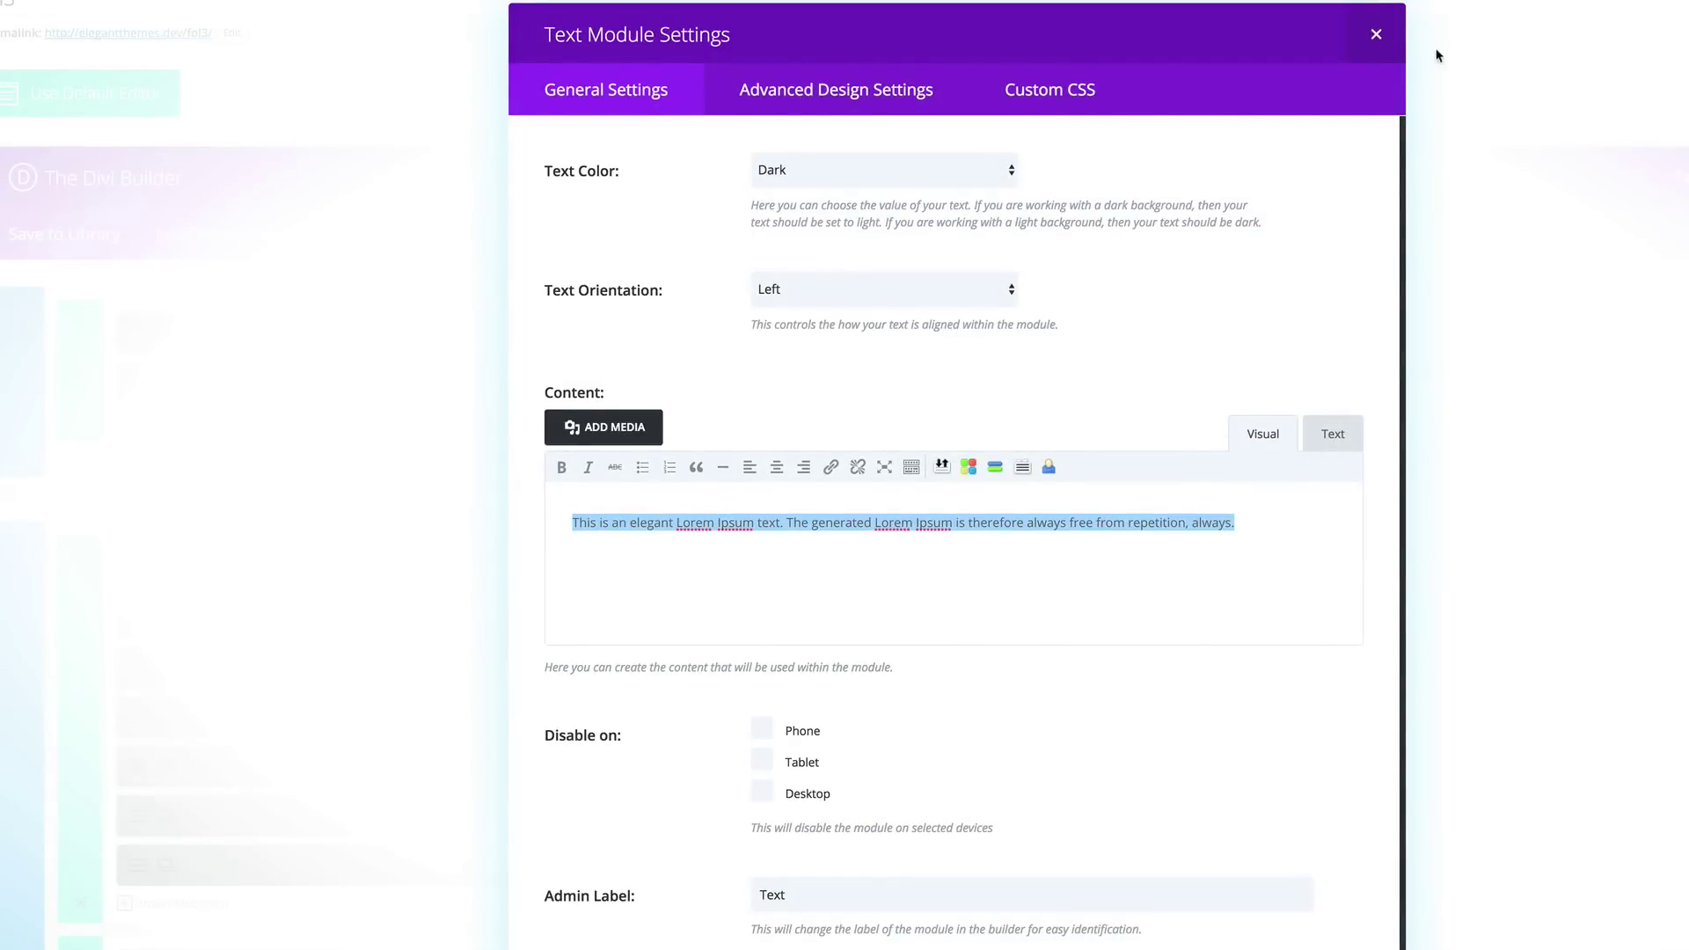
pyautogui.click(1383, 36)
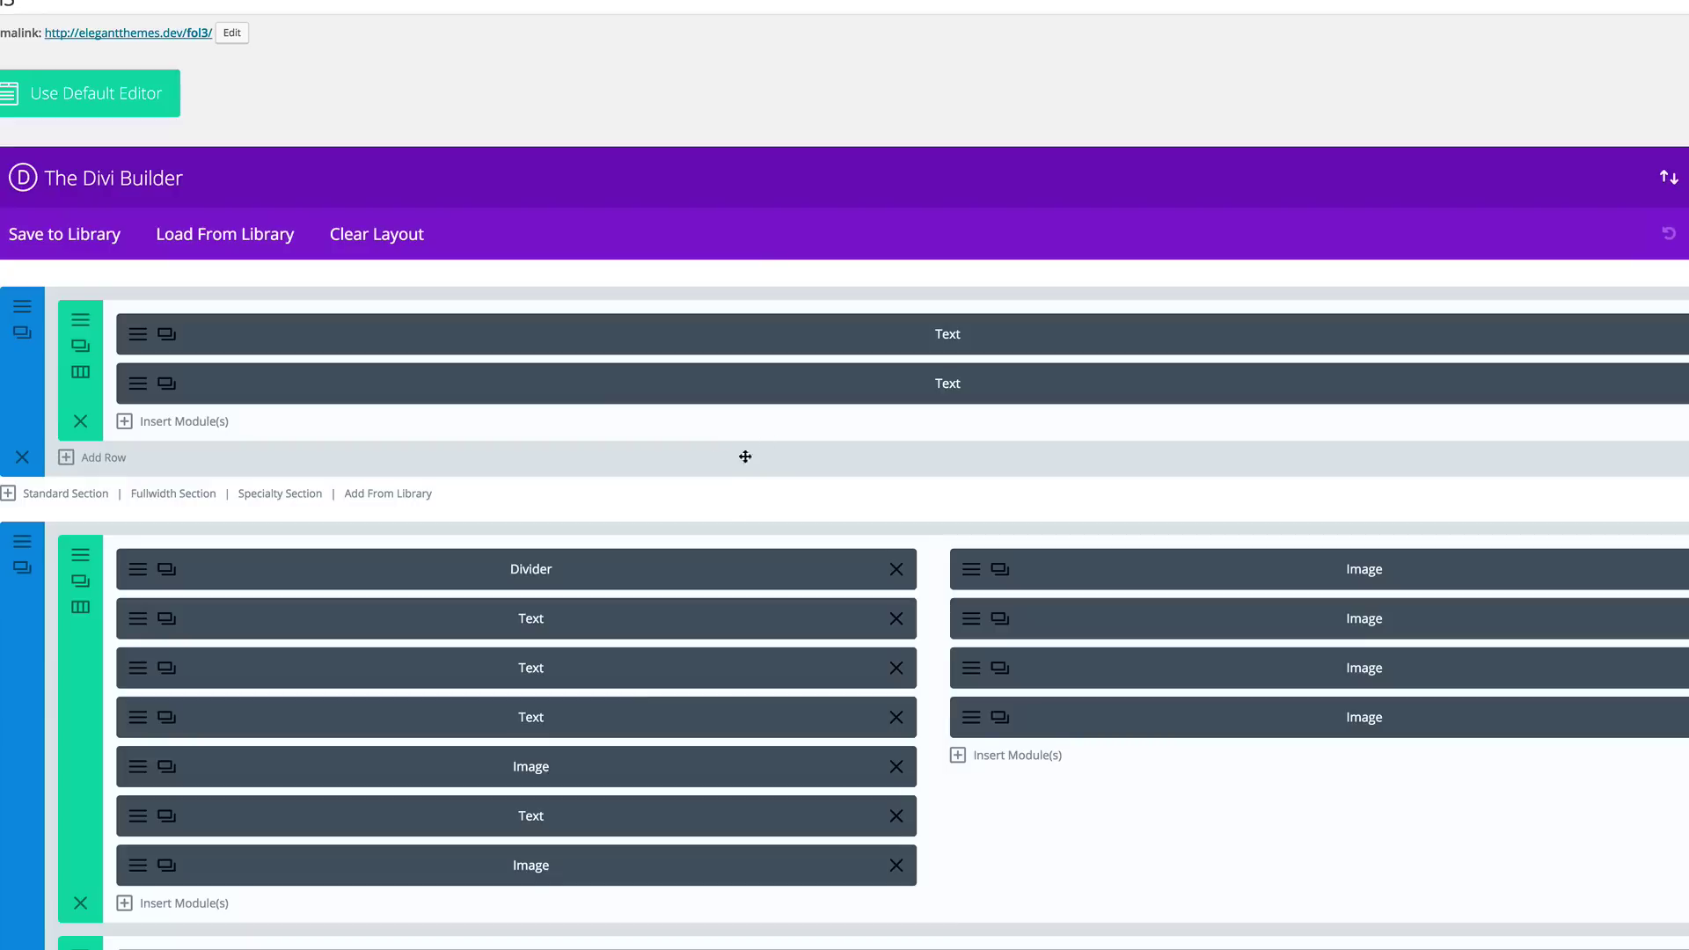
# - Open the staircase Image module's settings and review its 0011.jpg image URL and display options
pyautogui.click(973, 573)
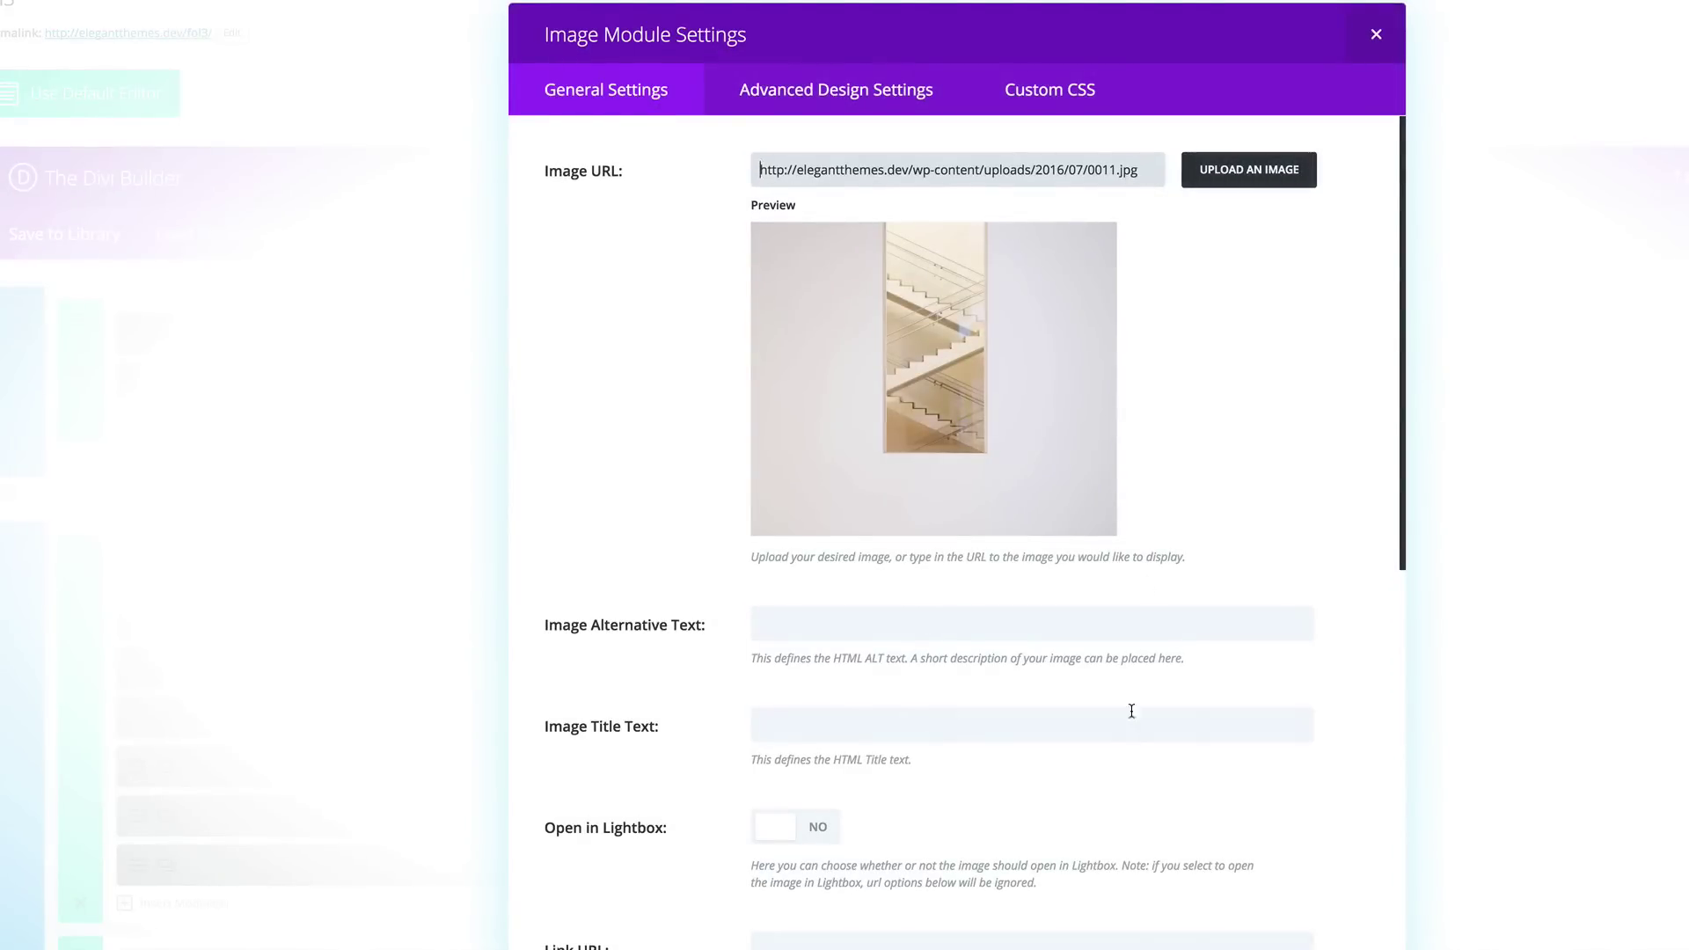
pyautogui.scroll(-3, 1132, 711)
pyautogui.scroll(-4, 1141, 762)
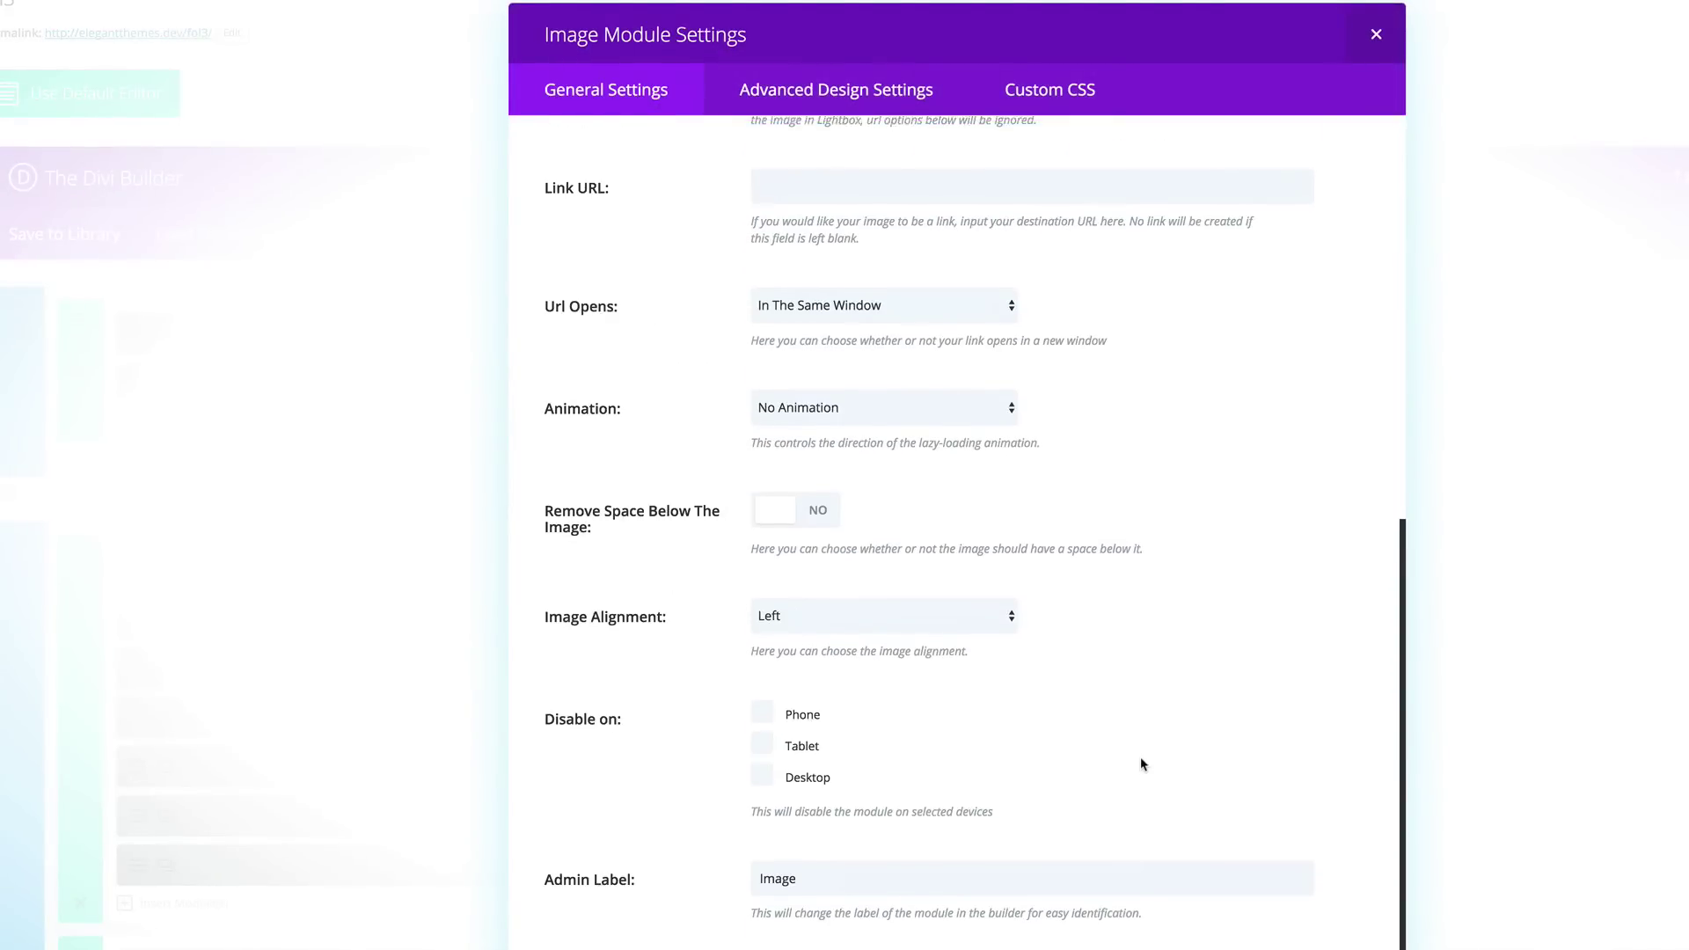
pyautogui.scroll(7, 1141, 762)
pyautogui.scroll(2, 1221, 737)
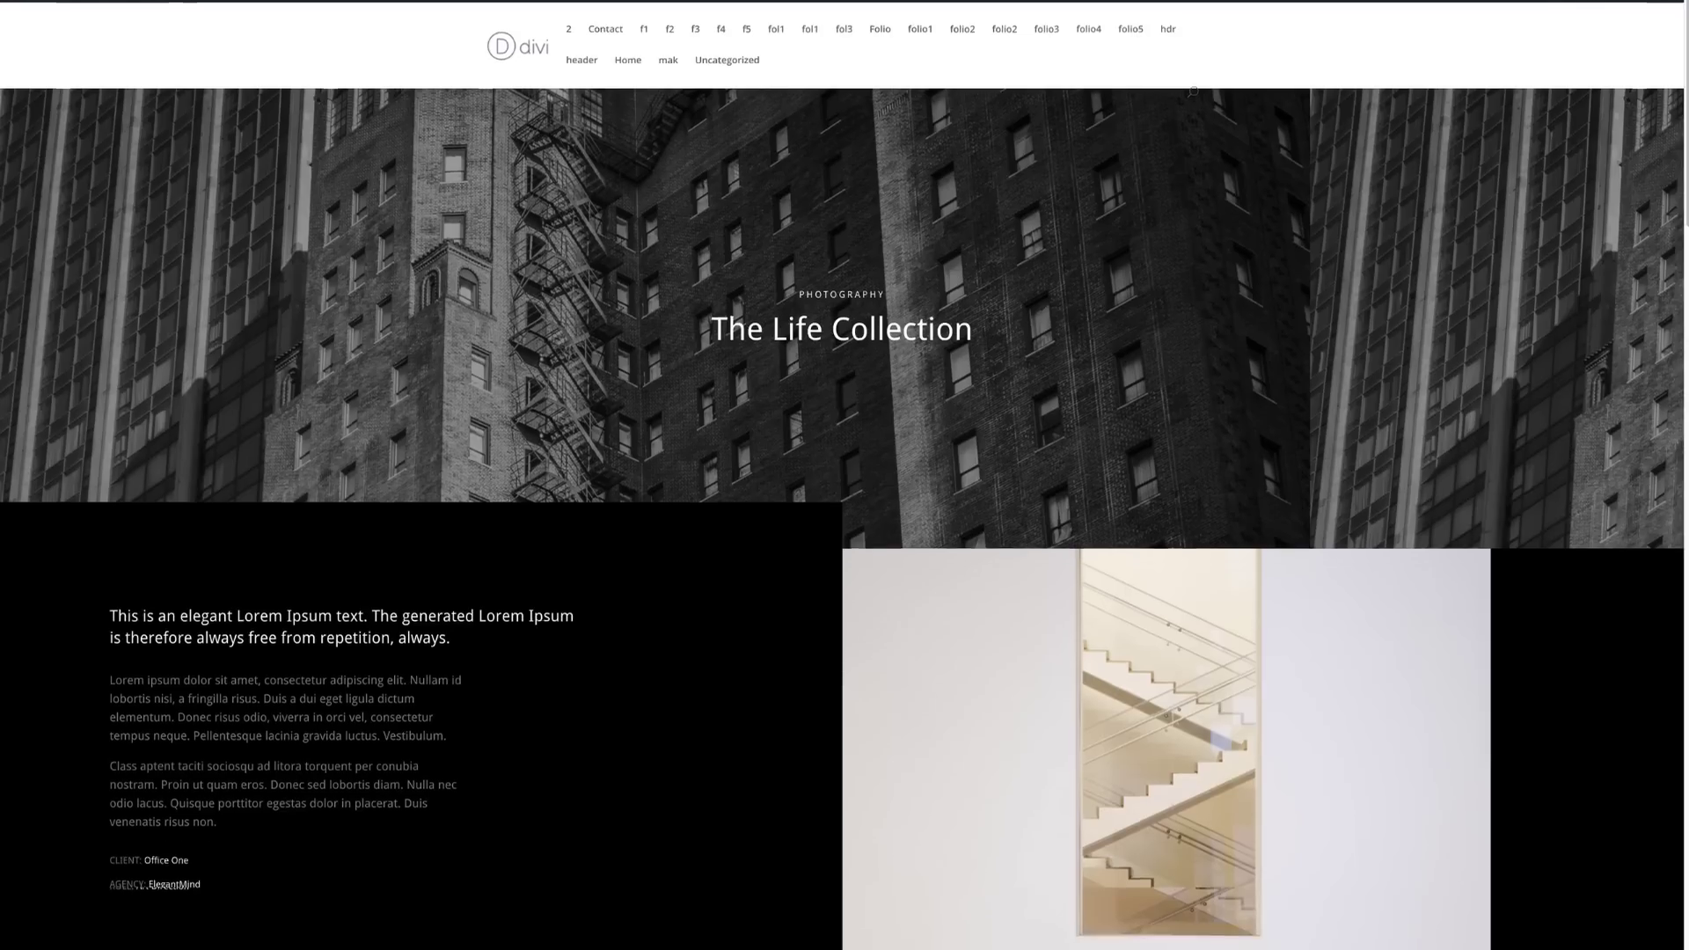
# - Scroll down the live fol3 page past 'The Life Collection' banner to the staircase photo
pyautogui.scroll(-5, 845, 475)
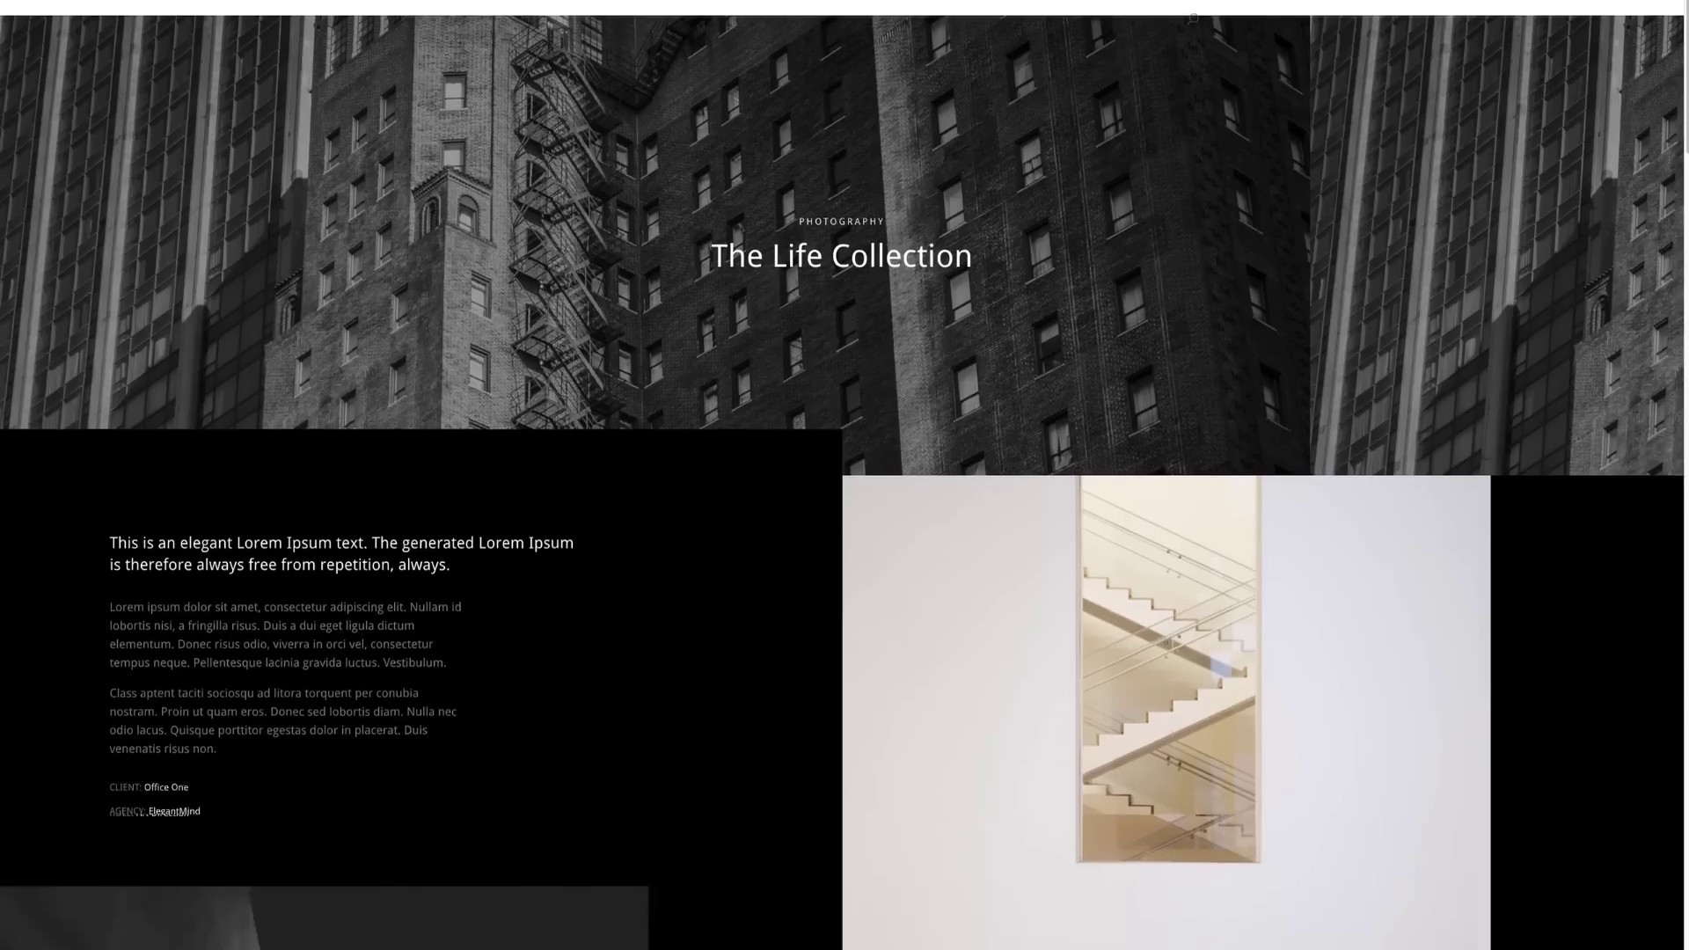